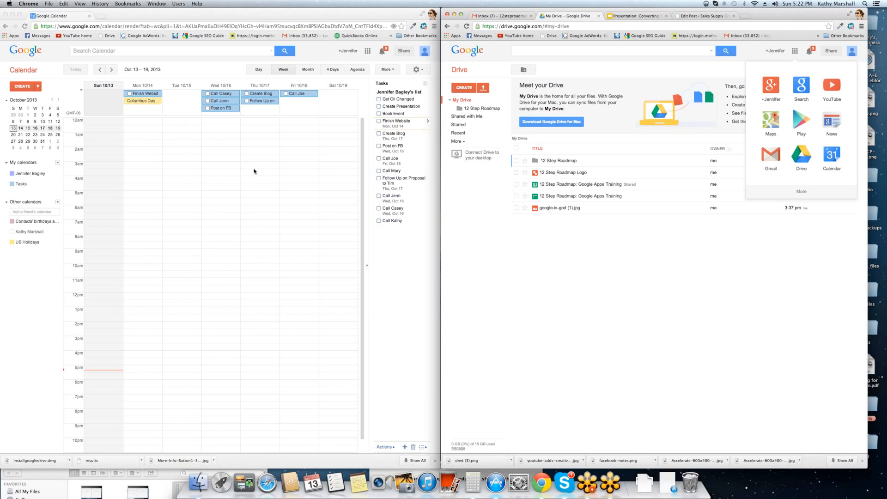
- Switch the side window to the Gmail inbox and open Google Calendar from the apps grid
click(487, 16)
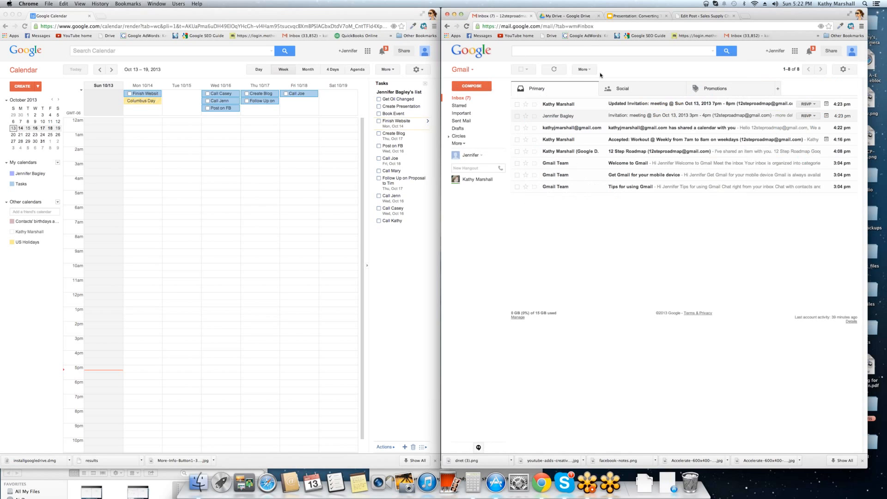
click(795, 52)
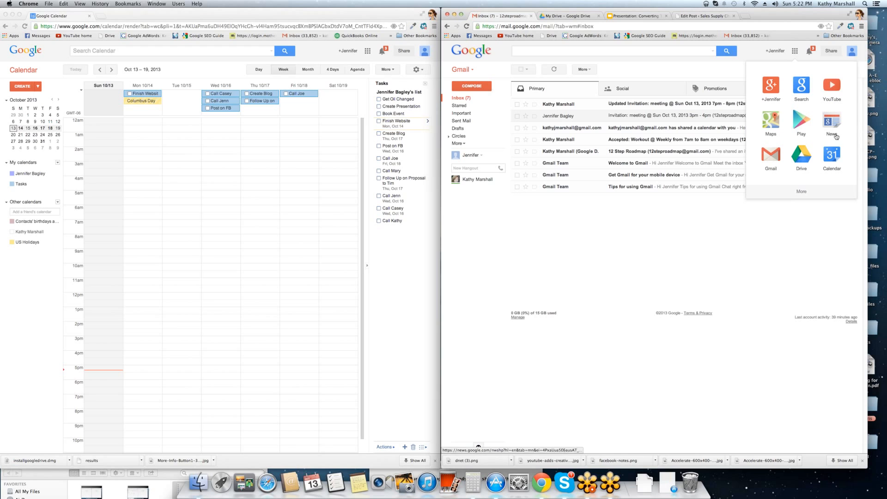
click(571, 17)
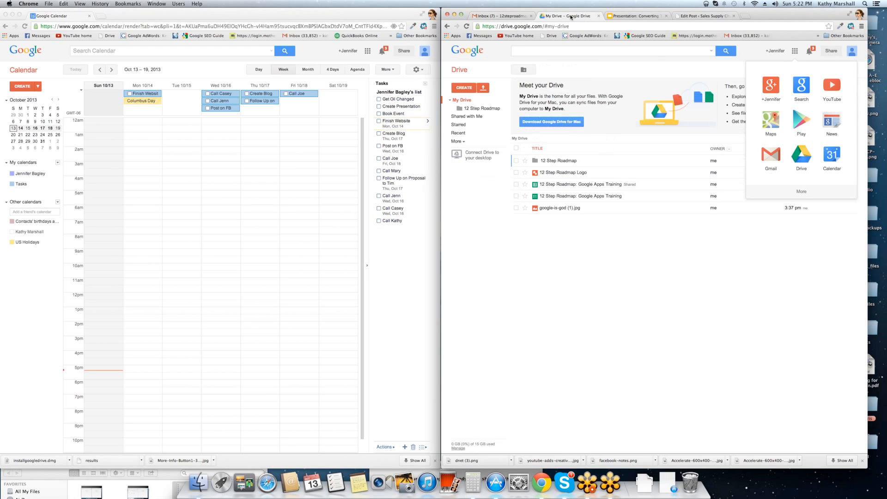
click(795, 52)
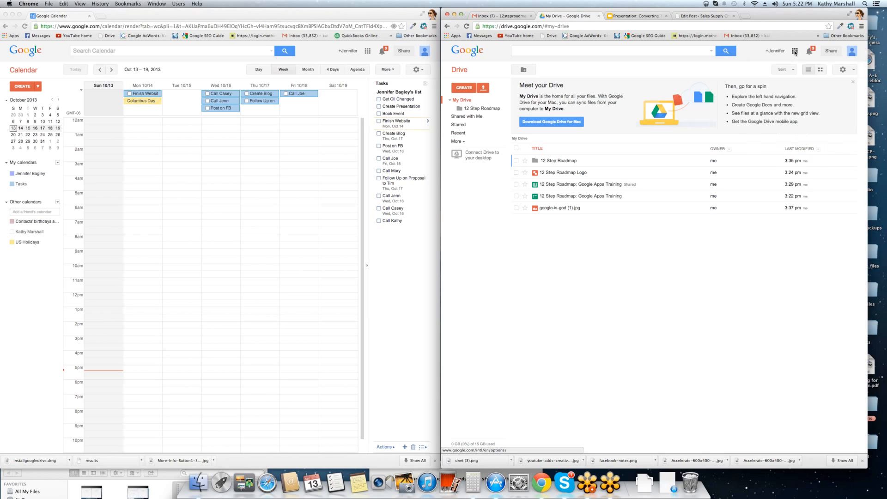
click(795, 51)
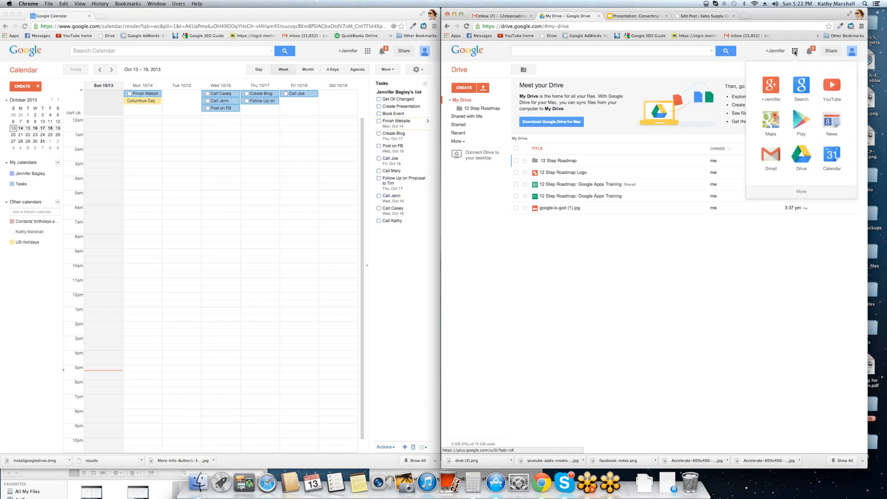
click(830, 157)
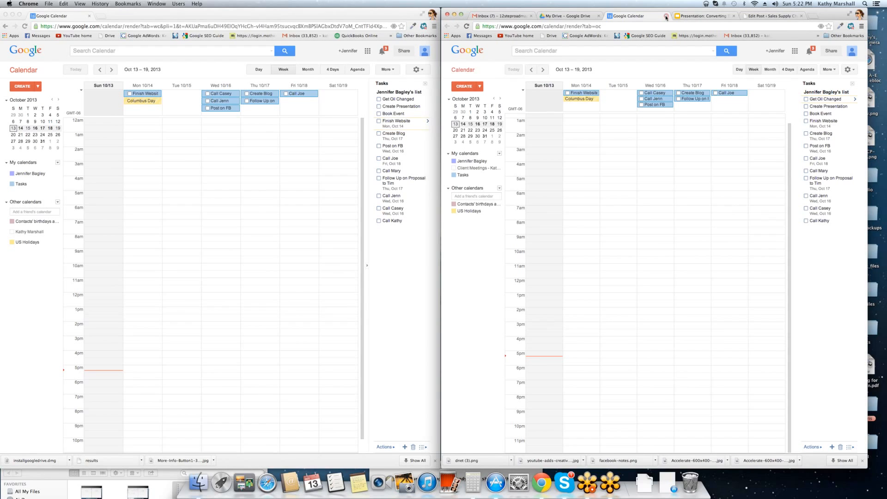
- Close the extra Calendar tab, return to Gmail, and bring the Calendar window forward
click(666, 16)
click(499, 16)
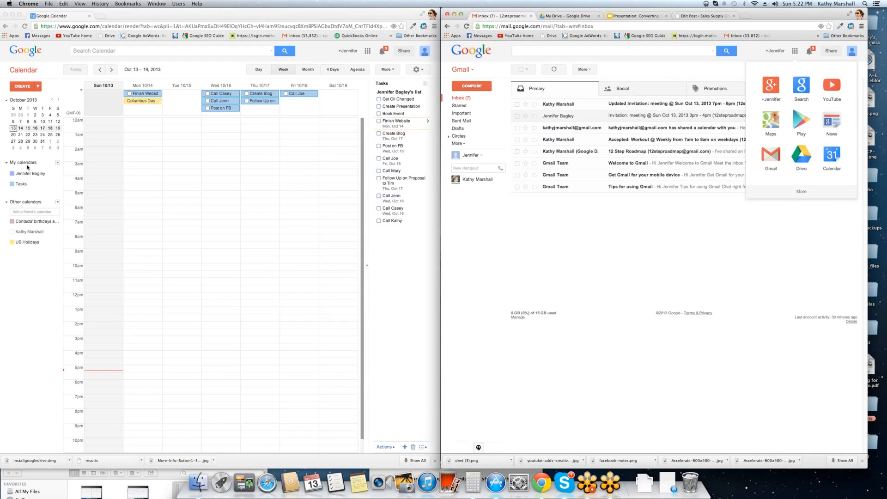
click(46, 286)
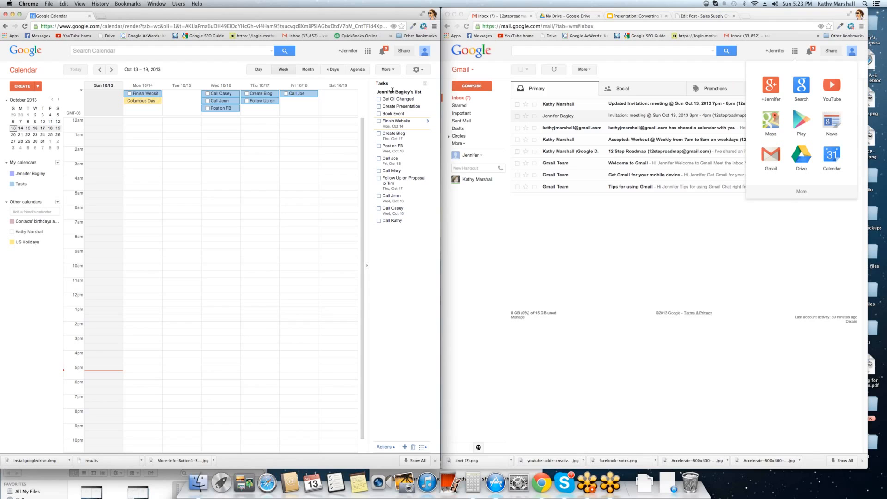
- Add tasks Call, Schedule Appt, Workout and Edit Blog to the task list
click(397, 227)
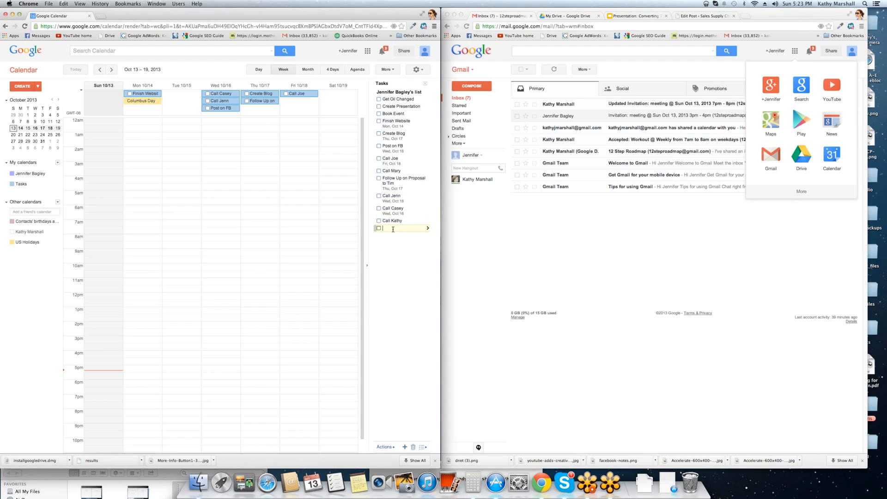
text(Call)
key(Return)
text(Schedule Appt)
key(Return)
text(Work)
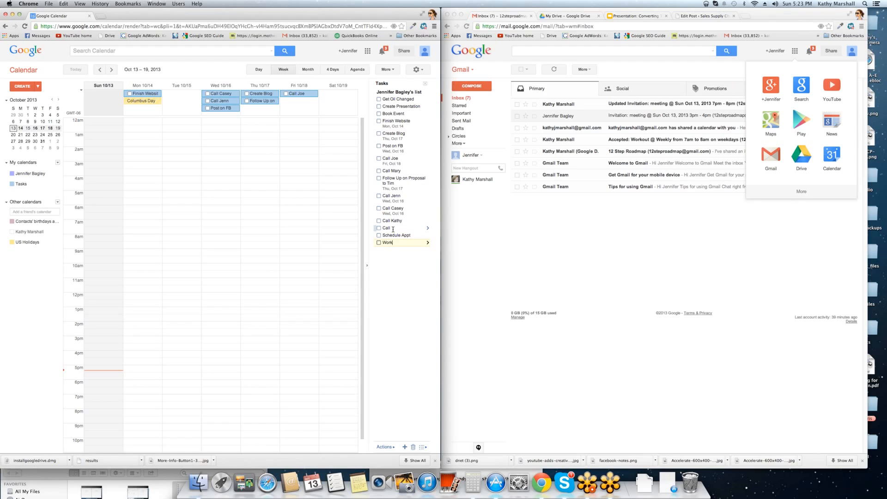
text(out)
key(Return)
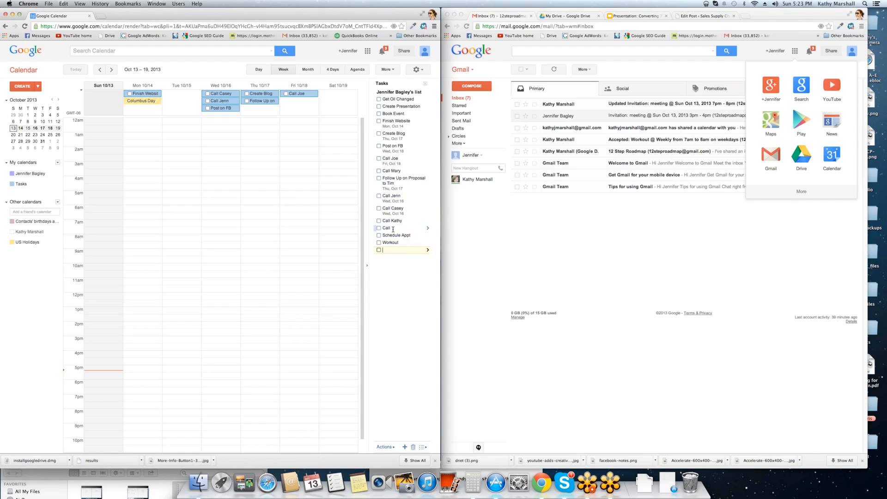
text(Edit Blog)
- Make Schedule Appt due Wed Oct 16 and Call due Mon Oct 14
click(428, 235)
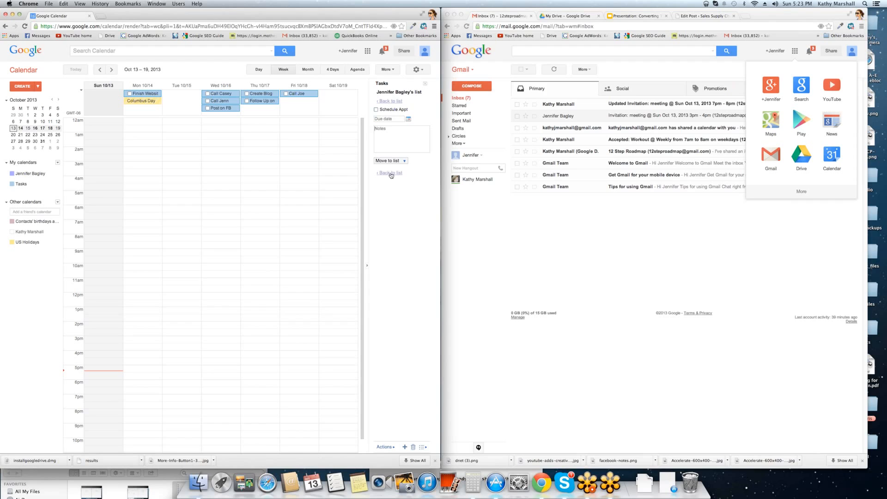
click(408, 119)
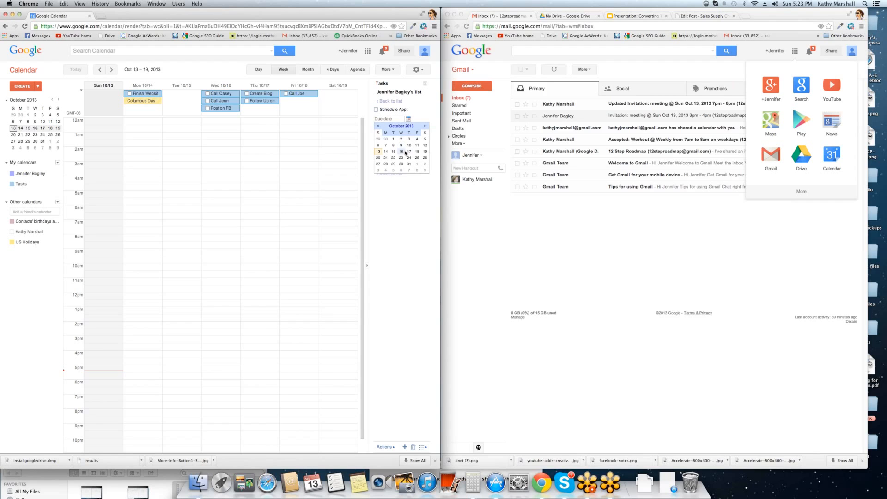
click(404, 152)
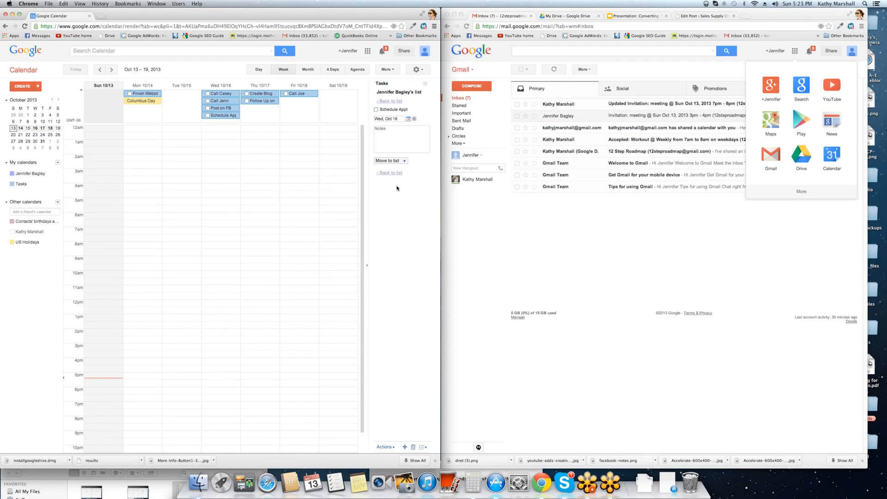
click(384, 100)
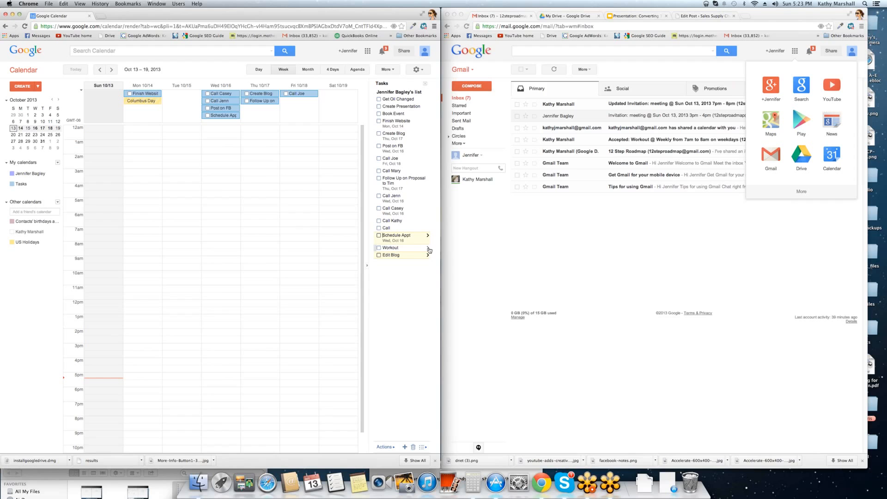
click(428, 229)
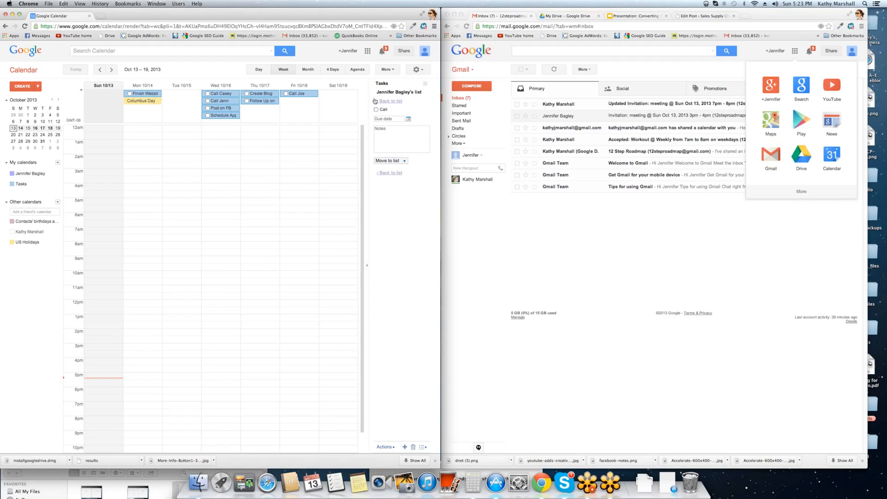
click(409, 119)
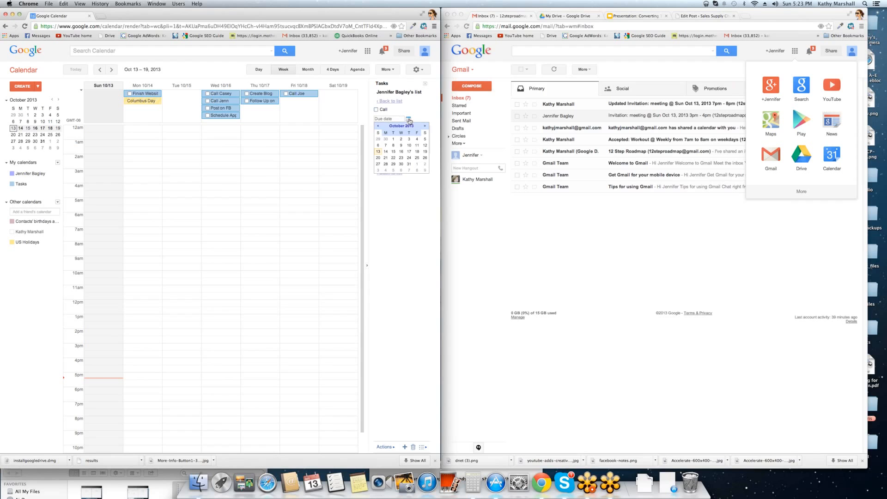
click(386, 152)
click(400, 173)
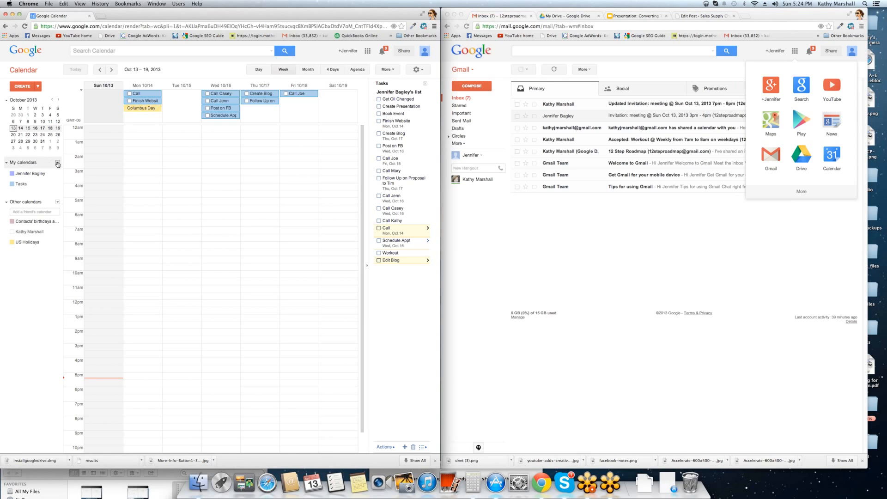
- Start a new calendar, make it public and share only free/busy information
click(57, 164)
click(72, 170)
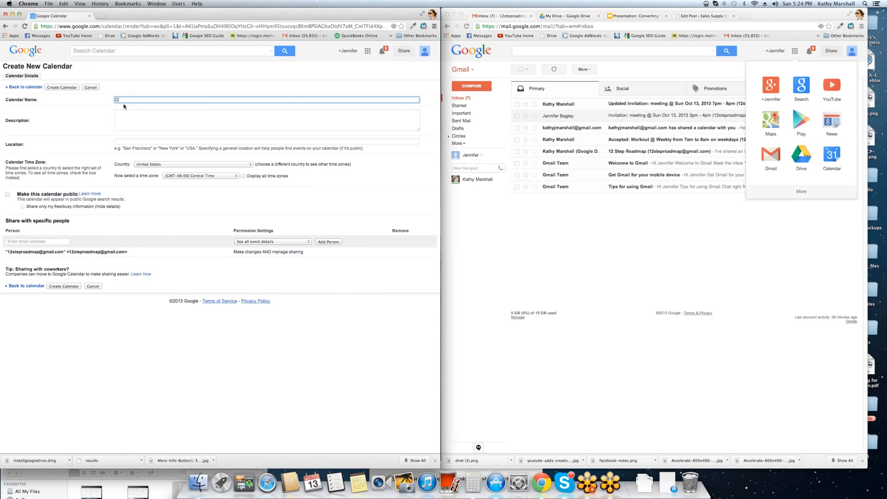
text(Speaking Schedule)
click(8, 195)
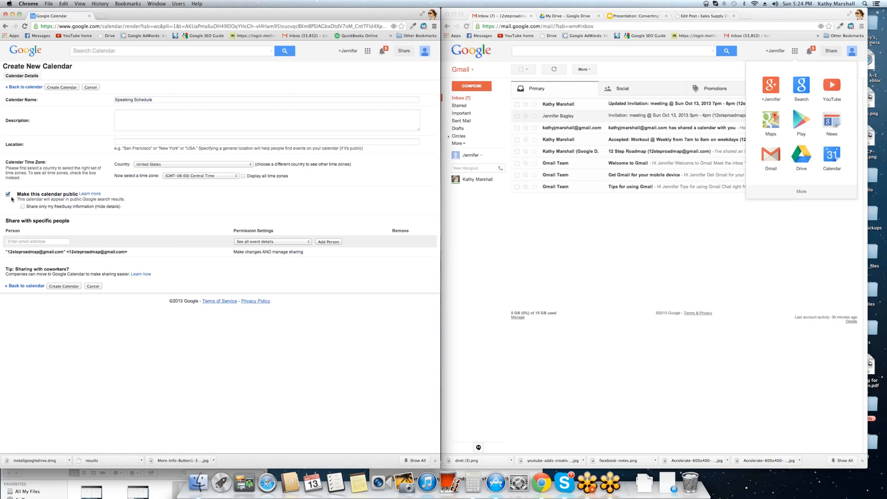
click(22, 206)
- Add a contact and an e-mail address to share with, and name it '12 Step Roadmap Public Speaking Schedule'
click(61, 240)
text(kath)
key(Return)
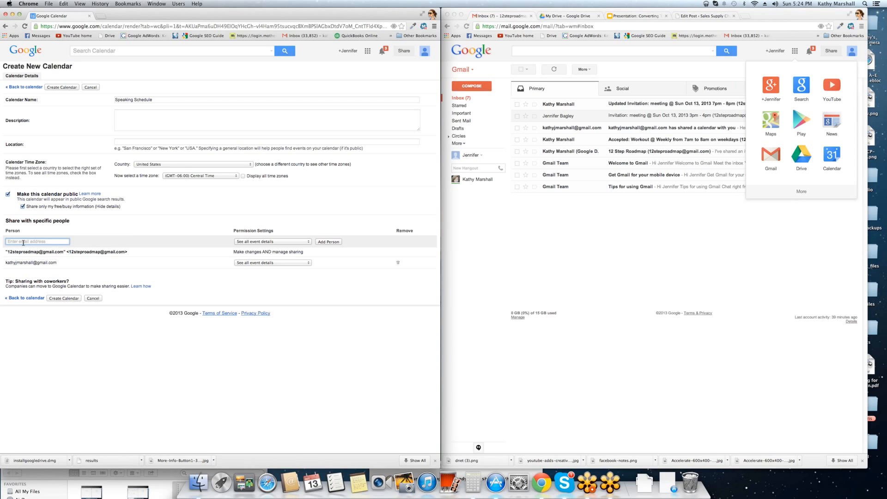
click(238, 101)
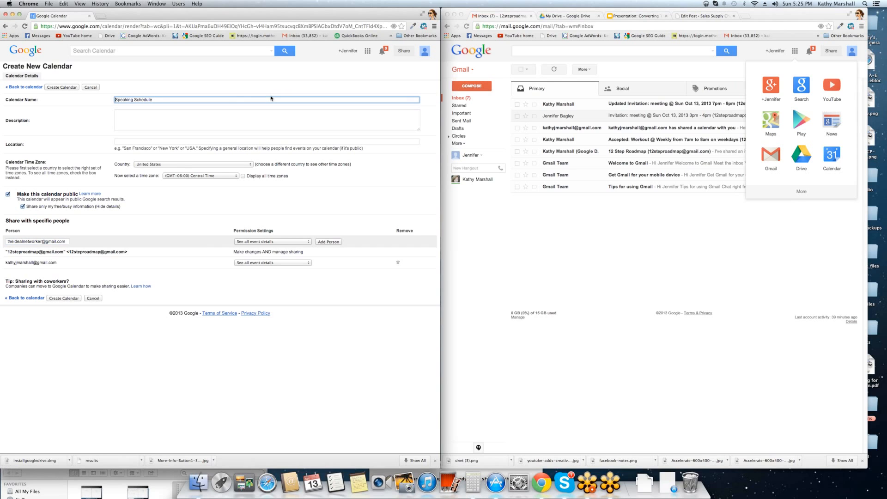
text(12 Step Roadmap Public)
- Share full details and add two more people who can make changes and manage sharing
click(23, 206)
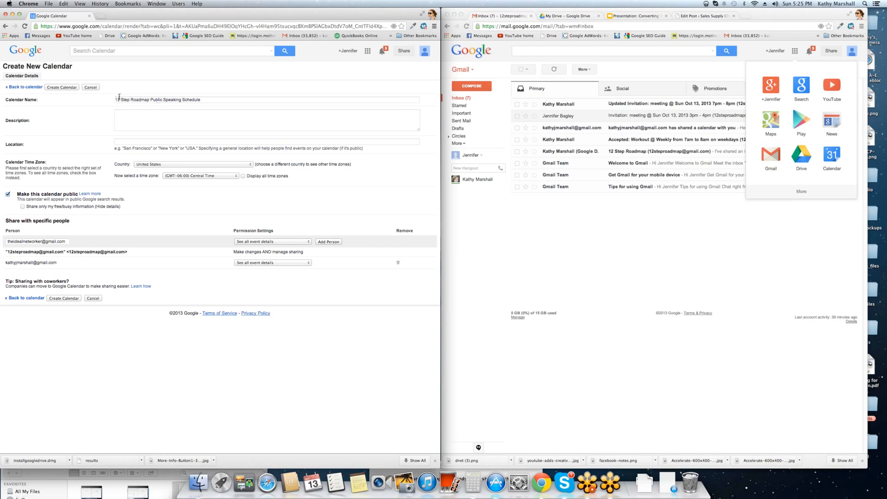
drag(218, 98, 104, 98)
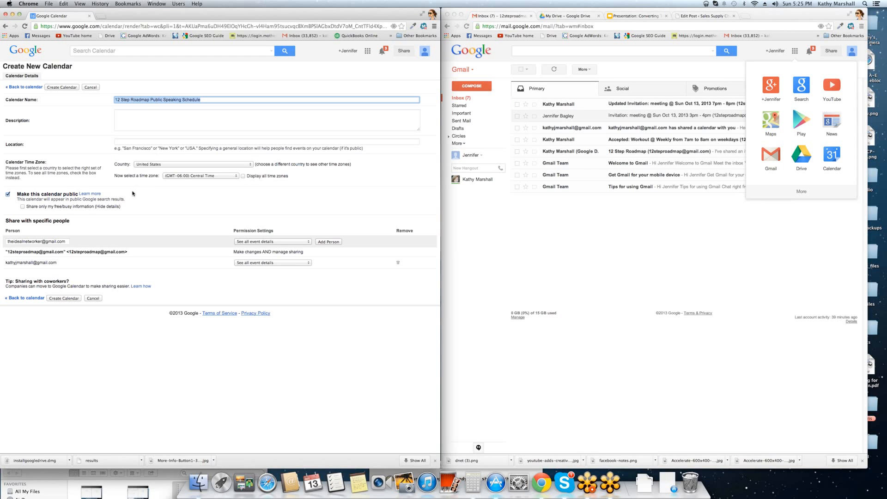
click(252, 242)
click(271, 230)
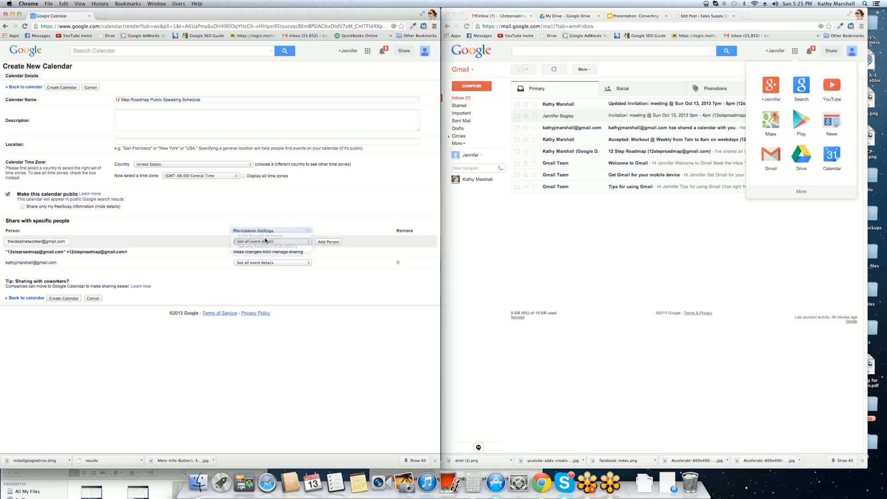
click(9, 242)
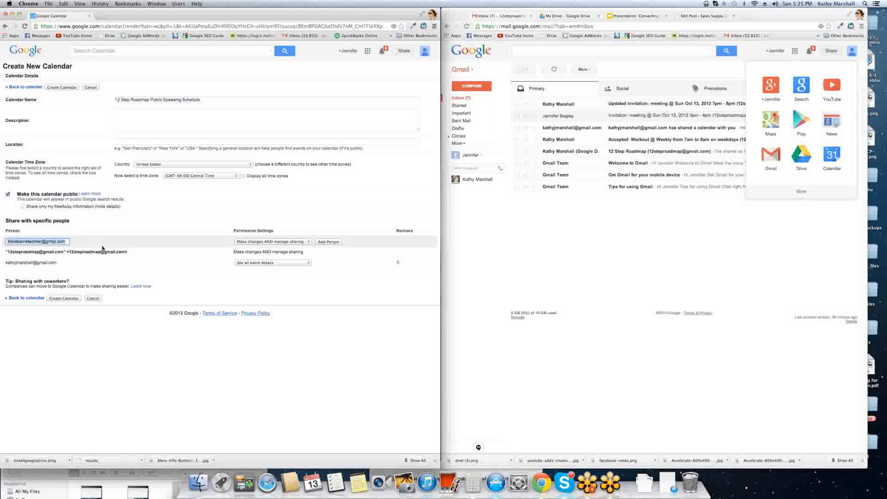
click(328, 242)
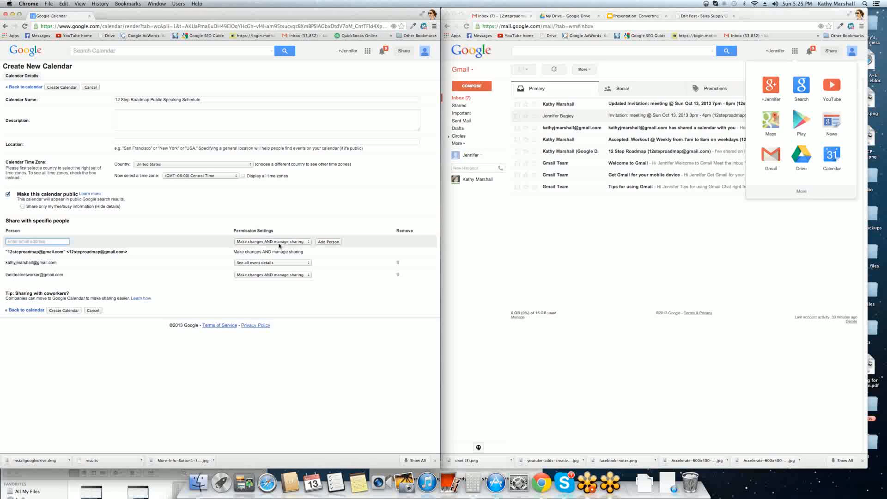
click(329, 242)
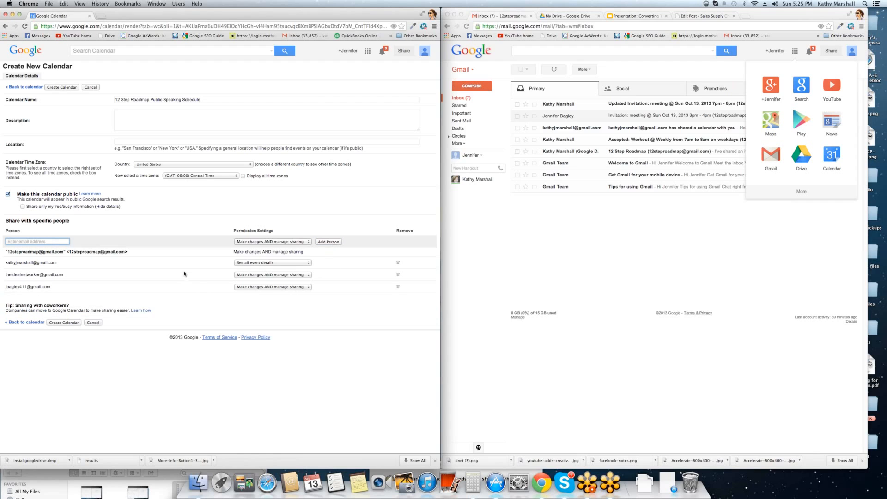
- Keep Central Time, display all time zones, and create the calendar
click(189, 177)
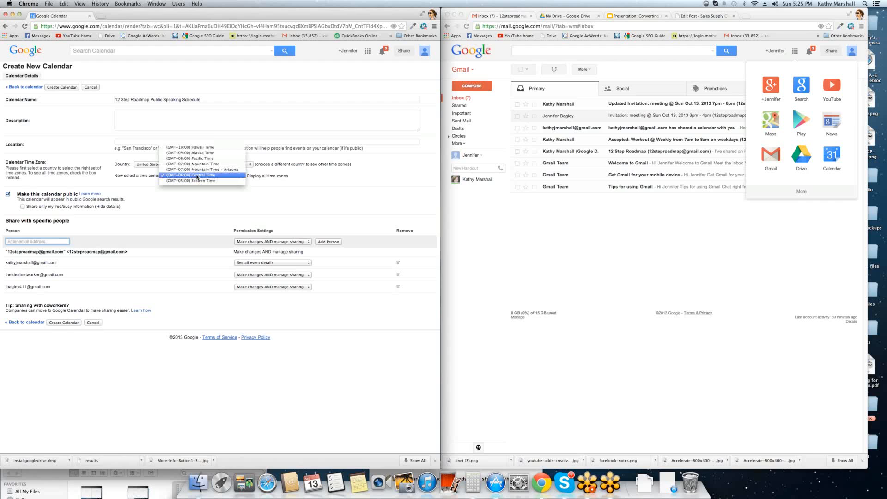
click(189, 176)
click(258, 176)
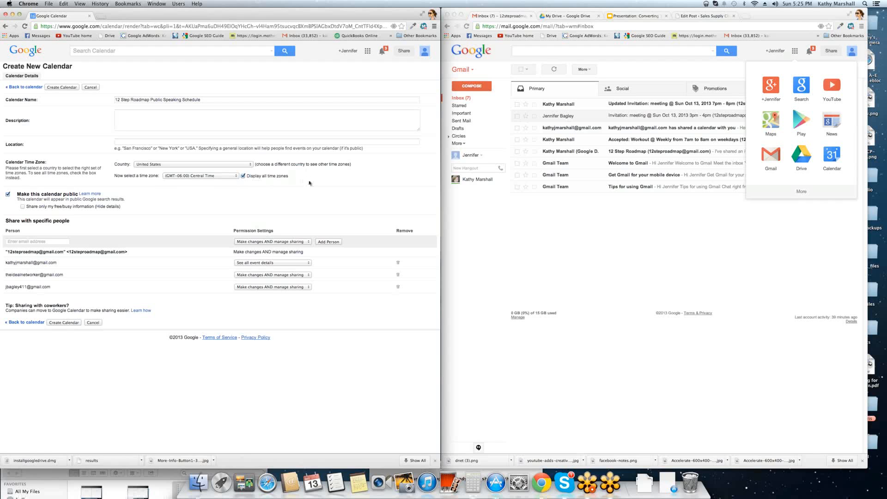
click(58, 324)
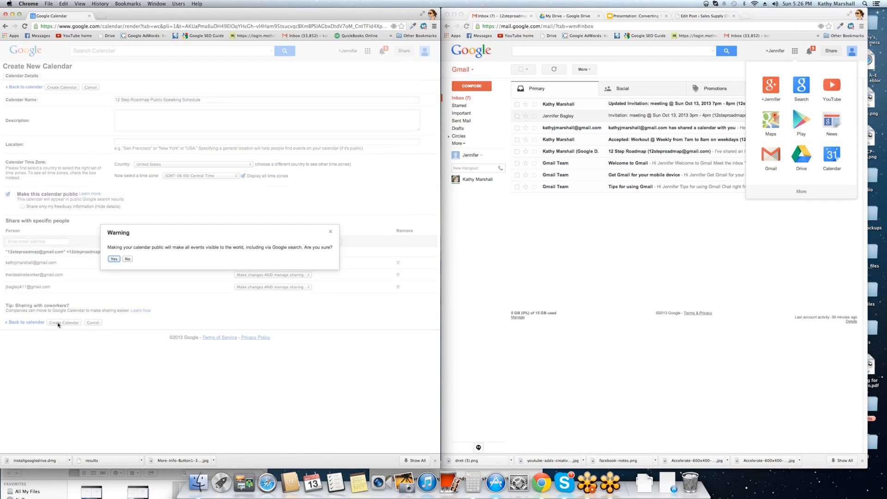
- Confirm the public calendar, then request access to a friend's calendar by their e-mail address
click(113, 259)
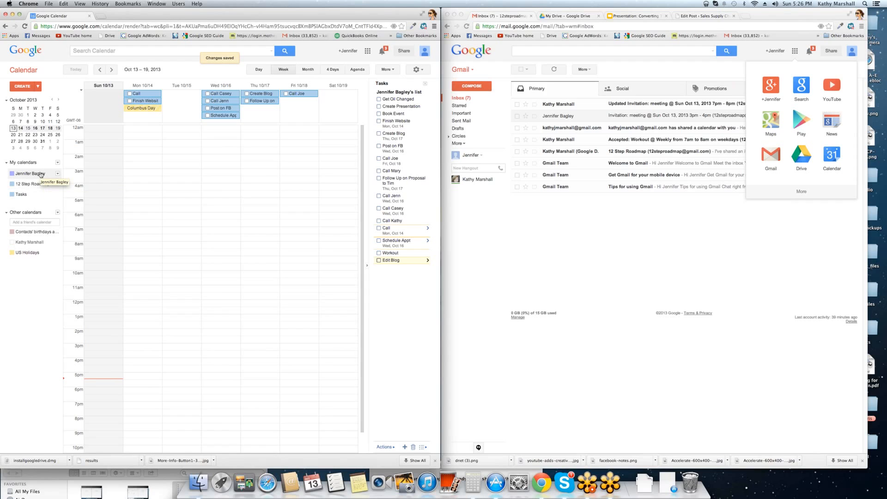
click(25, 223)
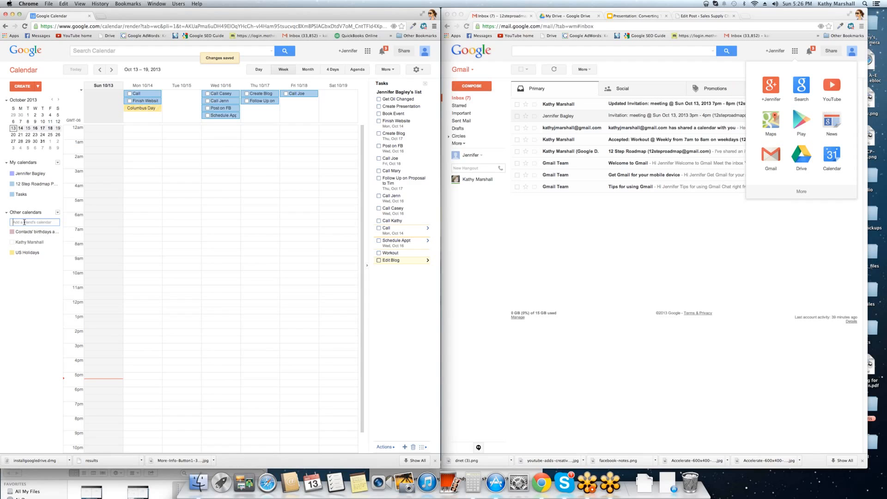
key(Return)
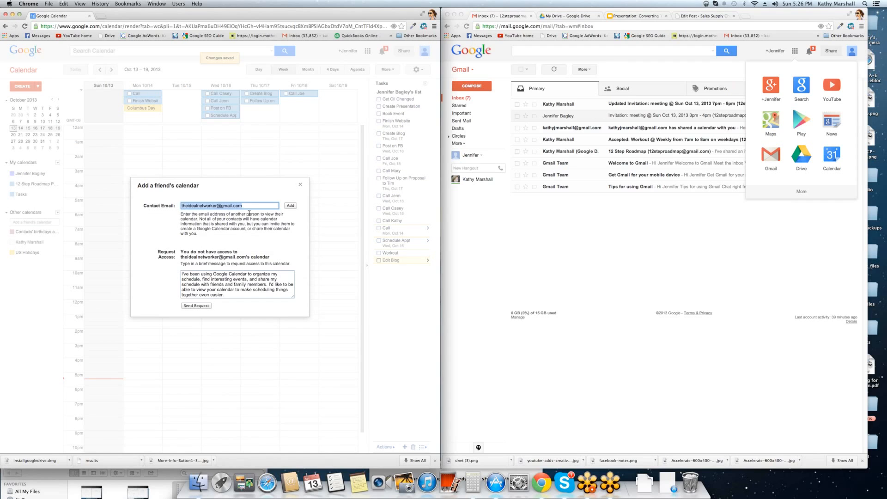
click(252, 205)
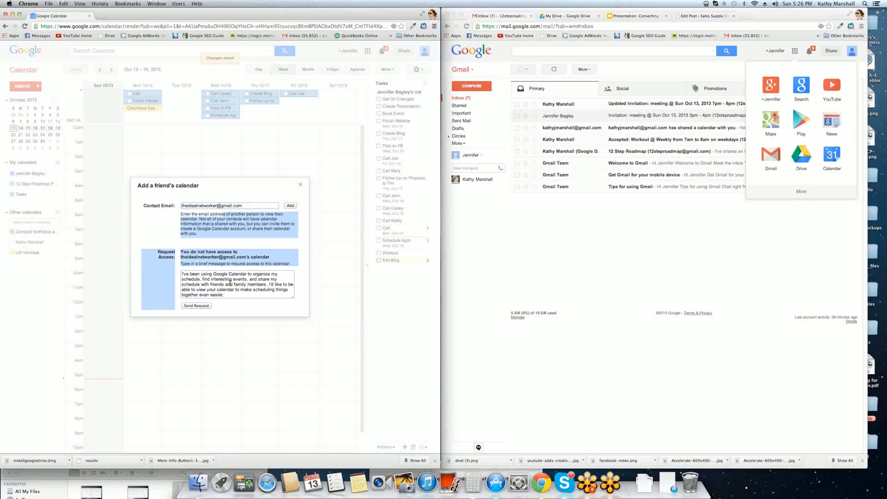
click(187, 306)
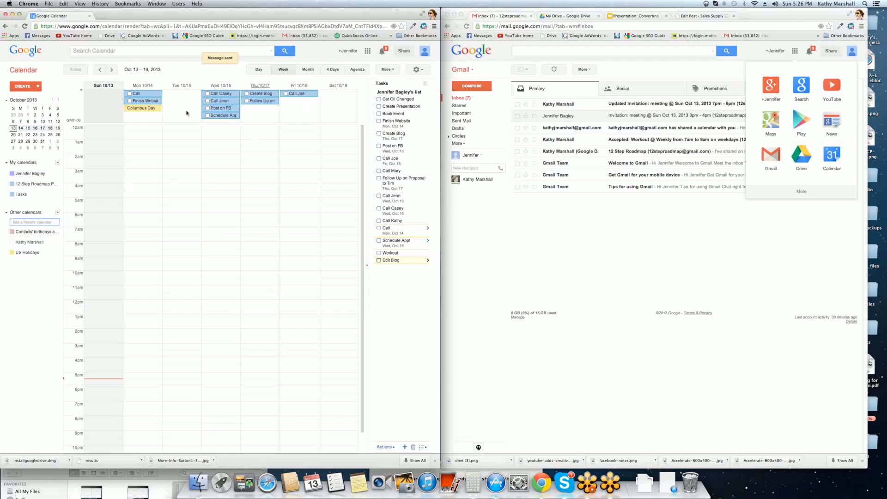
- Show the friend's shared calendar in the Oct 13–19 week and hide Tasks from the grid
click(22, 242)
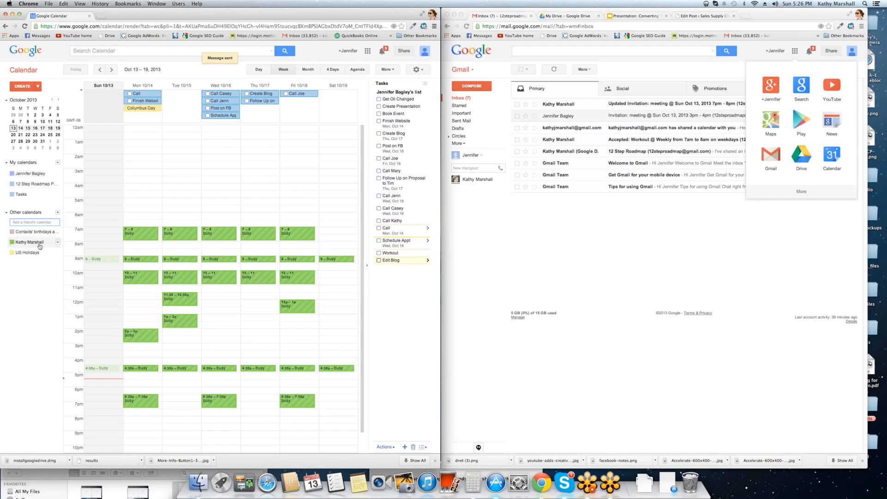
click(13, 243)
scroll(167, 223, down, 2)
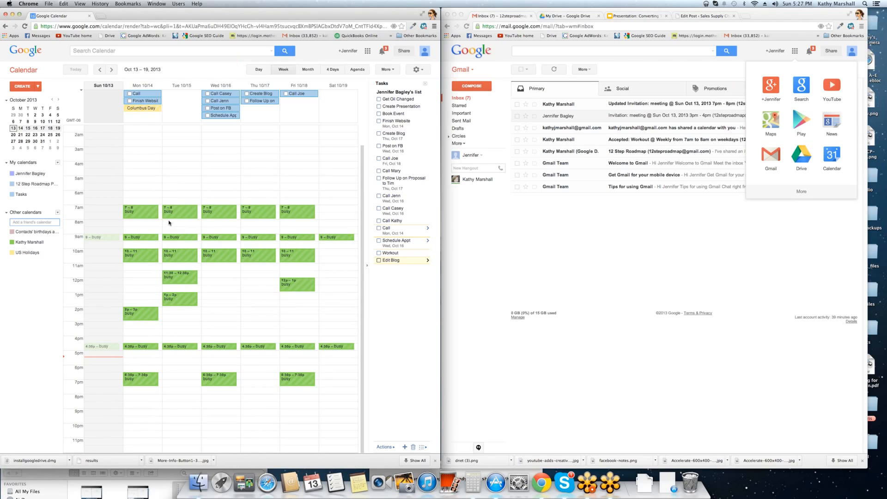
click(17, 195)
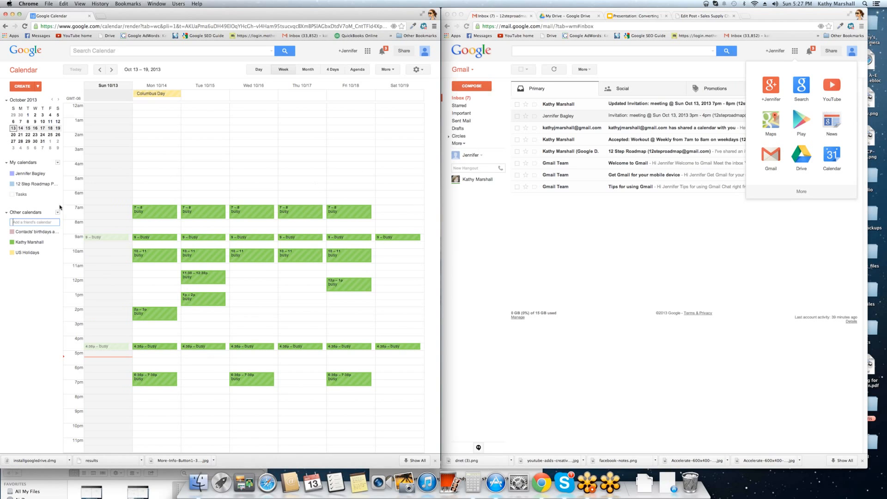
- Hide the friend's calendar and Tasks, and discard a newly started untitled event
click(24, 243)
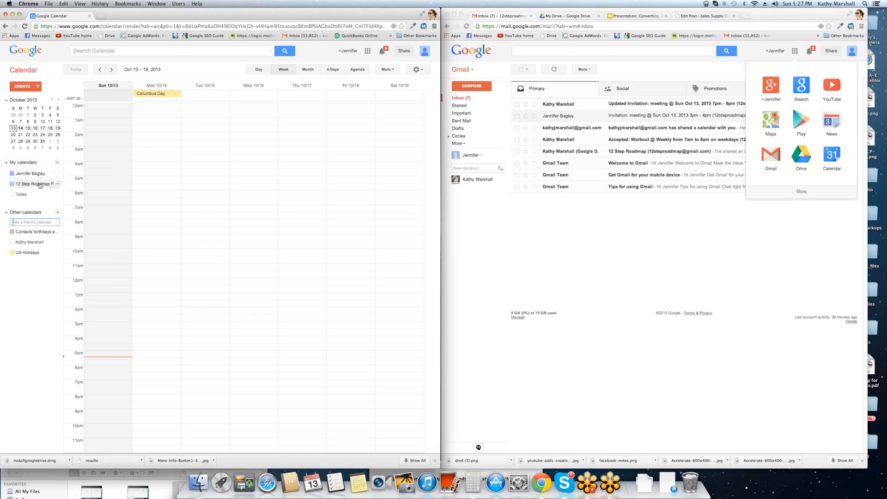
click(20, 194)
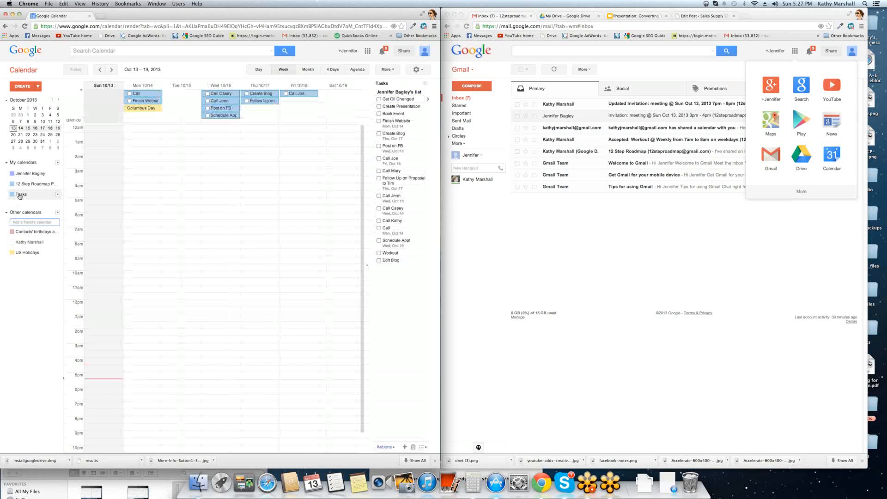
click(20, 195)
click(20, 195)
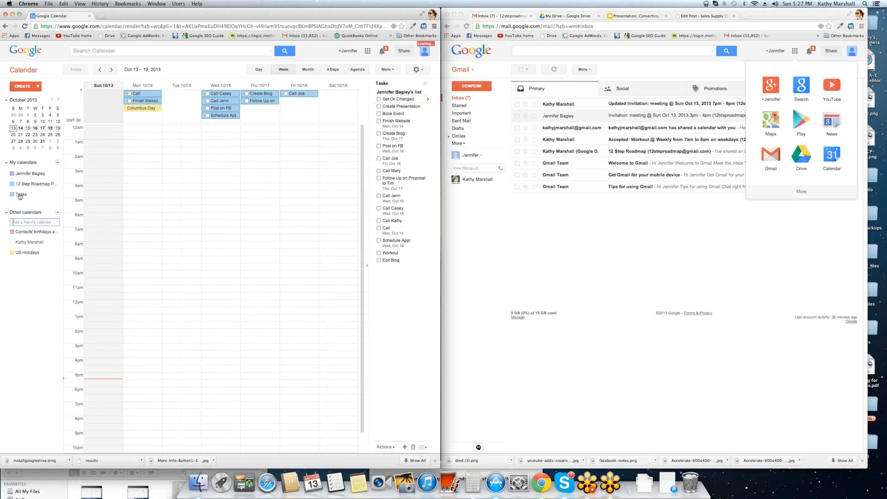
click(20, 194)
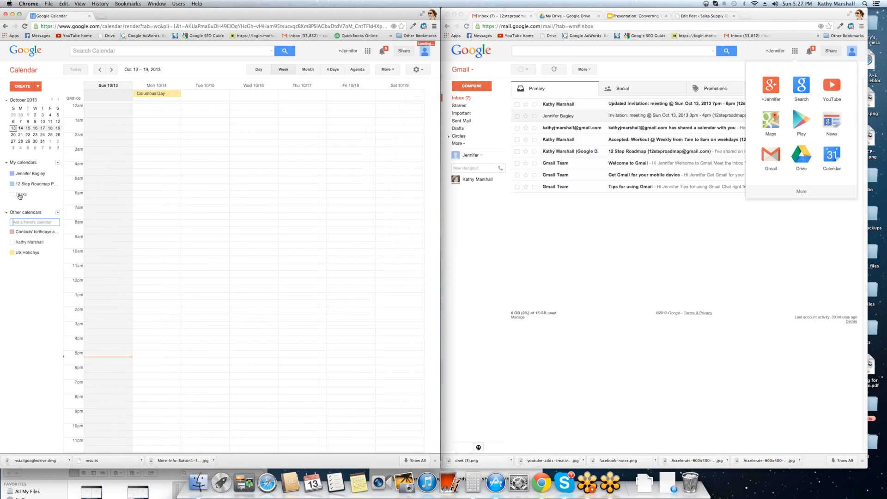
click(27, 87)
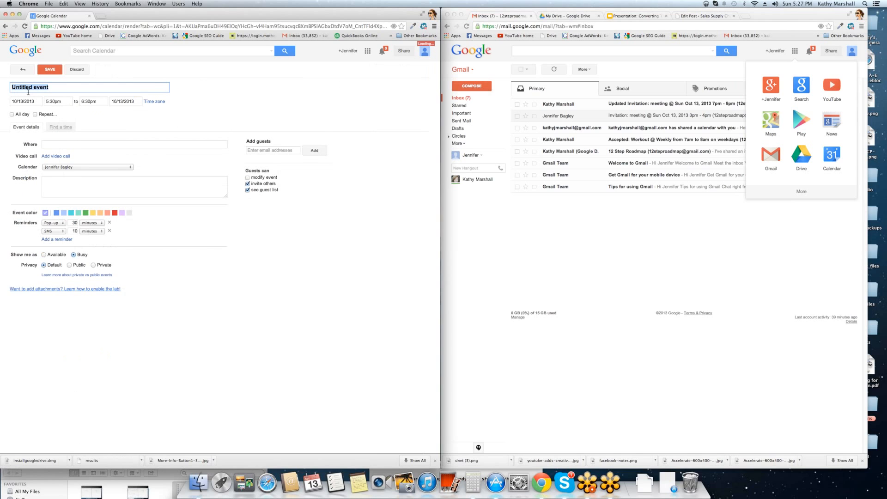
click(80, 70)
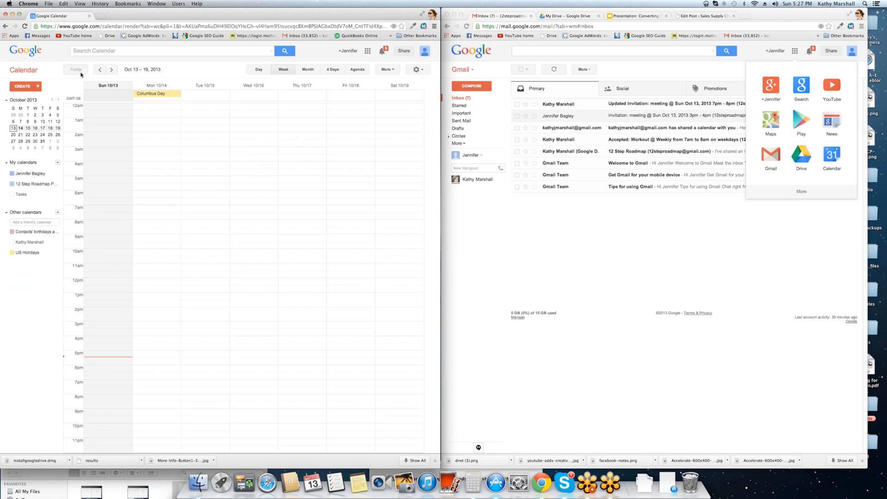
- Quick-add a Workout event on 10/13/2013 from 6:00am to 7:00am and turn on Repeat
click(38, 86)
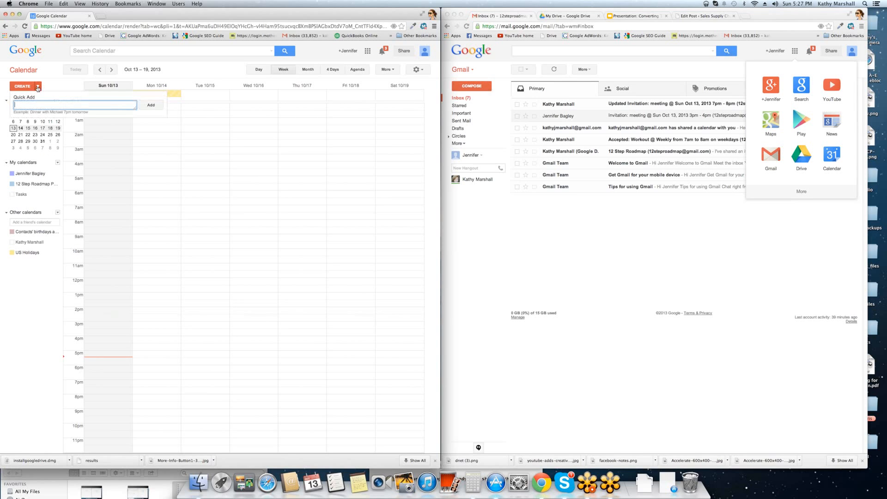
text(Workout)
click(159, 106)
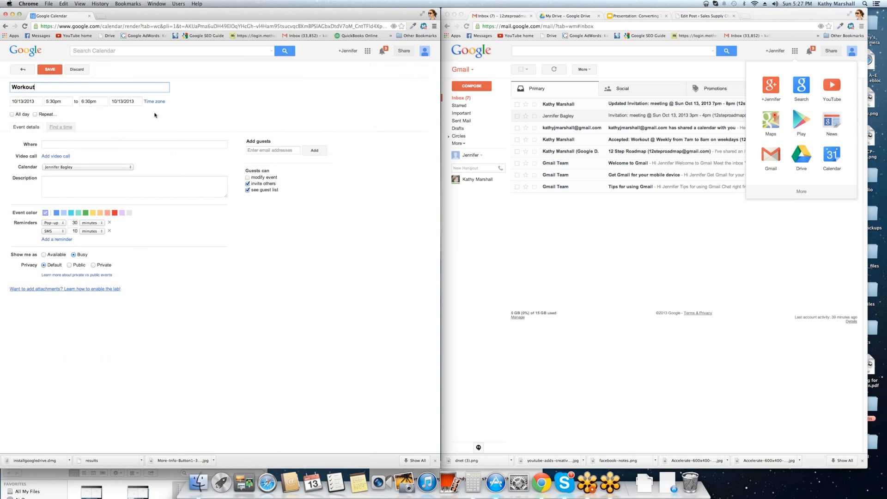
click(56, 102)
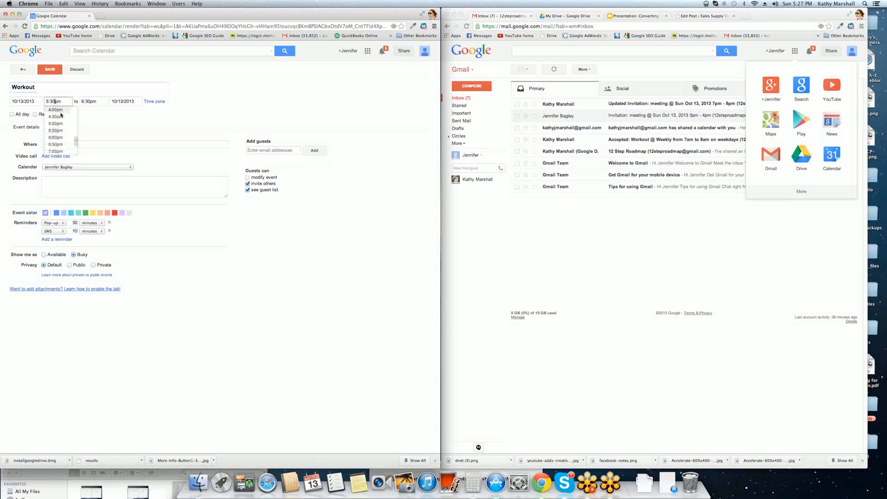
scroll(60, 134, up, 6)
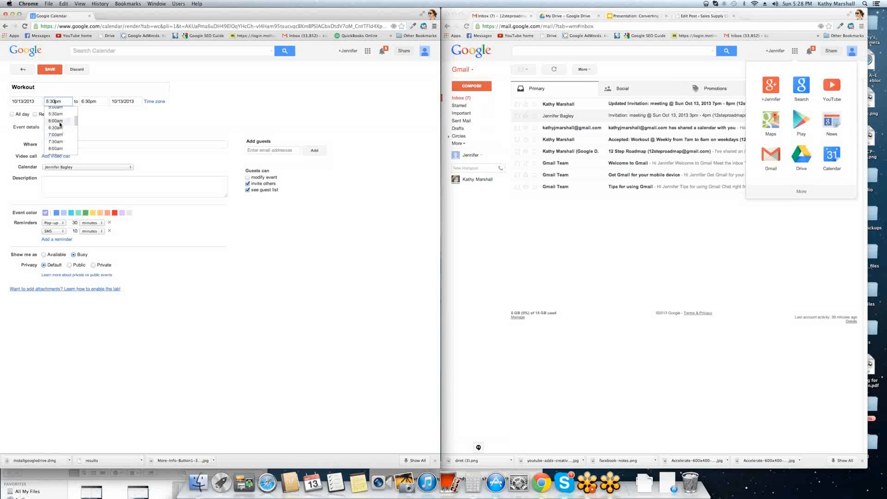
click(56, 121)
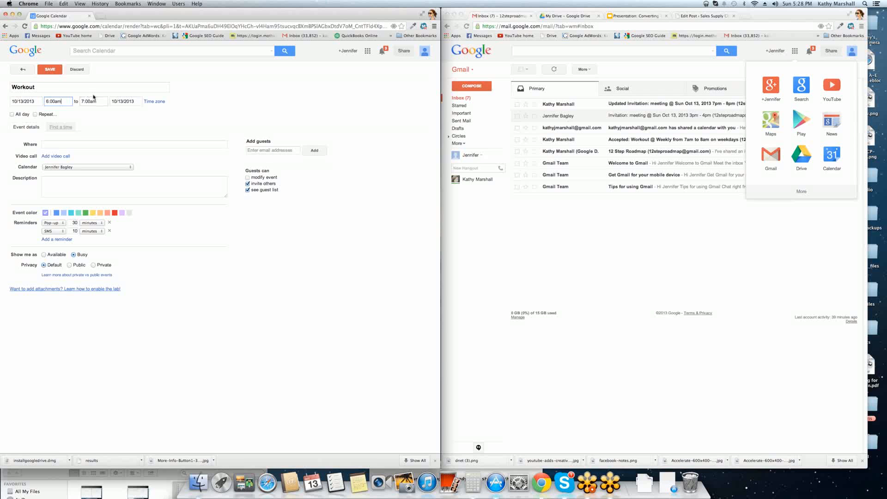
click(35, 114)
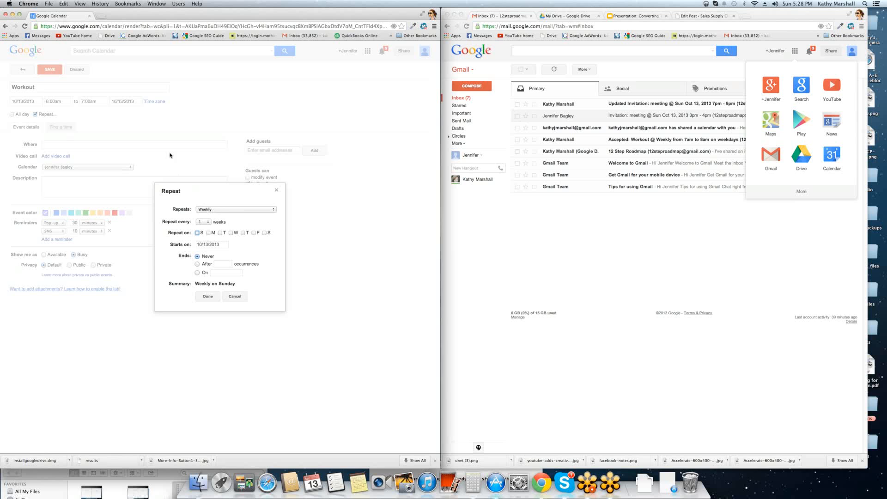
- Set the Workout to repeat Monday through Friday and confirm
click(208, 233)
click(221, 233)
click(231, 233)
click(244, 233)
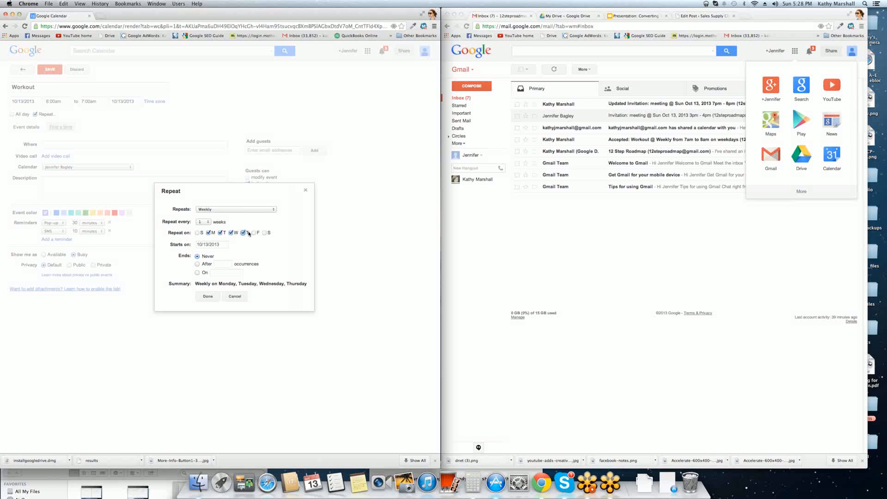
click(254, 233)
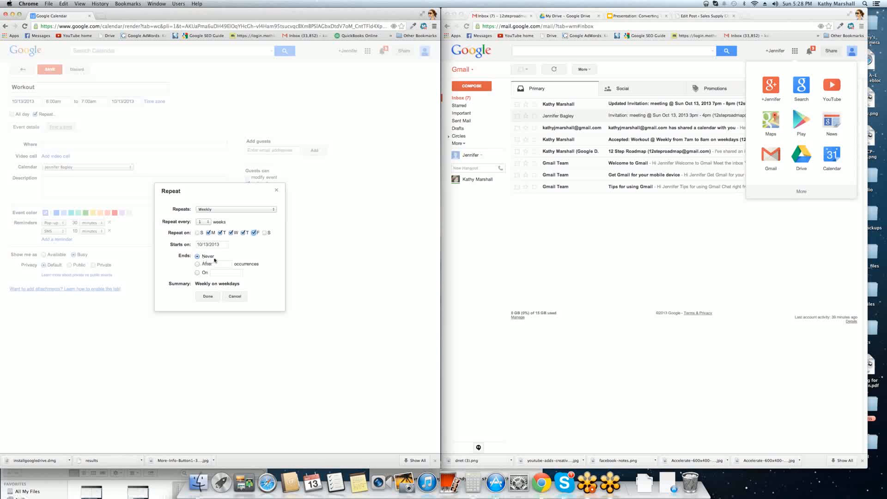
click(211, 298)
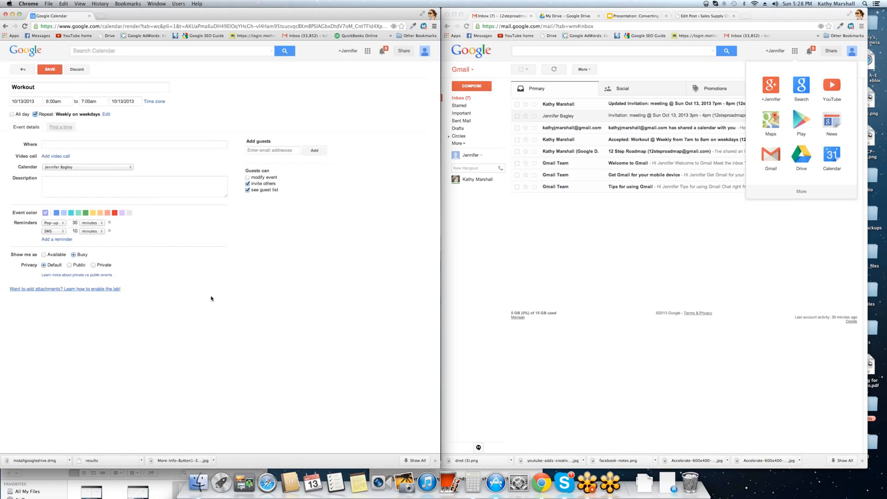
- Redo the repeat as Weekly, every 1 week, on Monday–Friday only, without Sunday
click(106, 114)
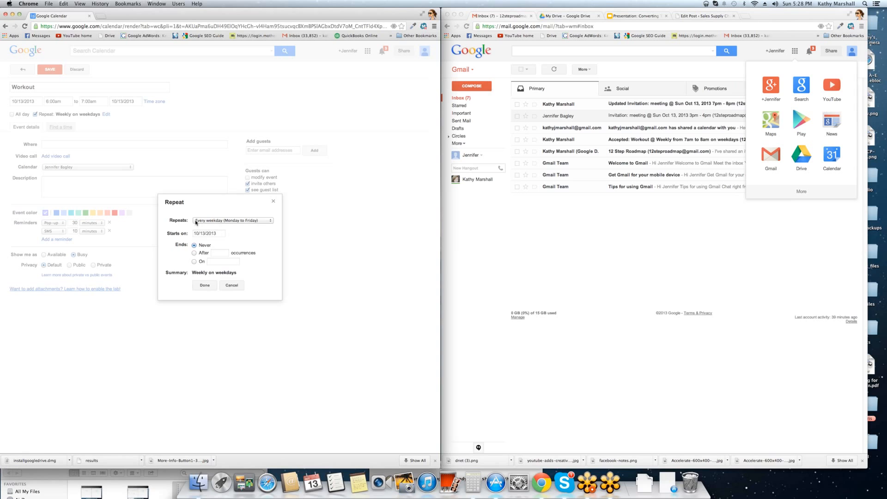
click(245, 221)
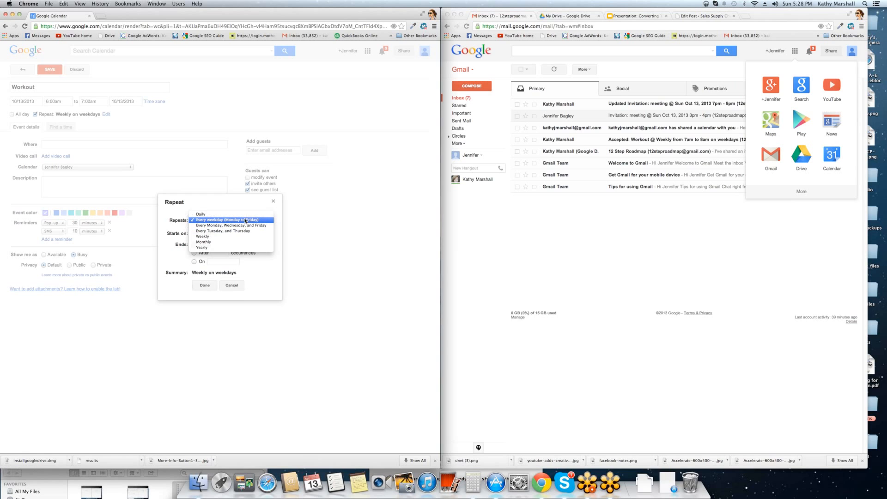
click(204, 237)
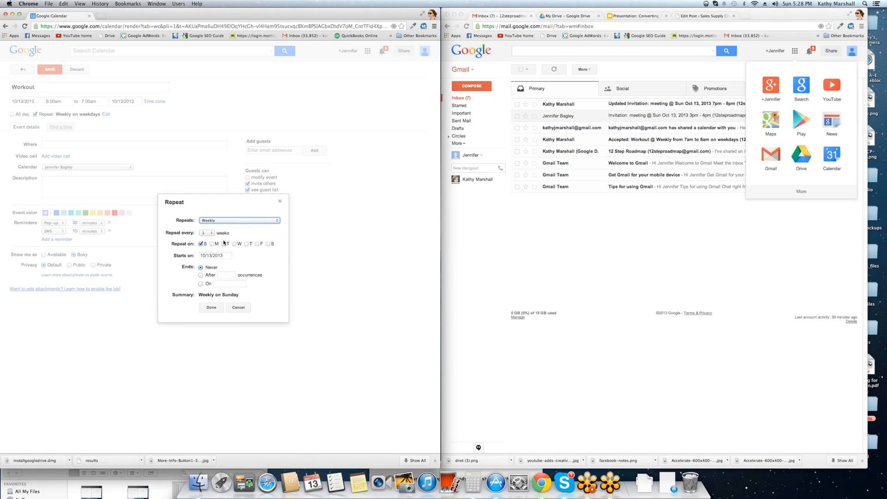
click(214, 244)
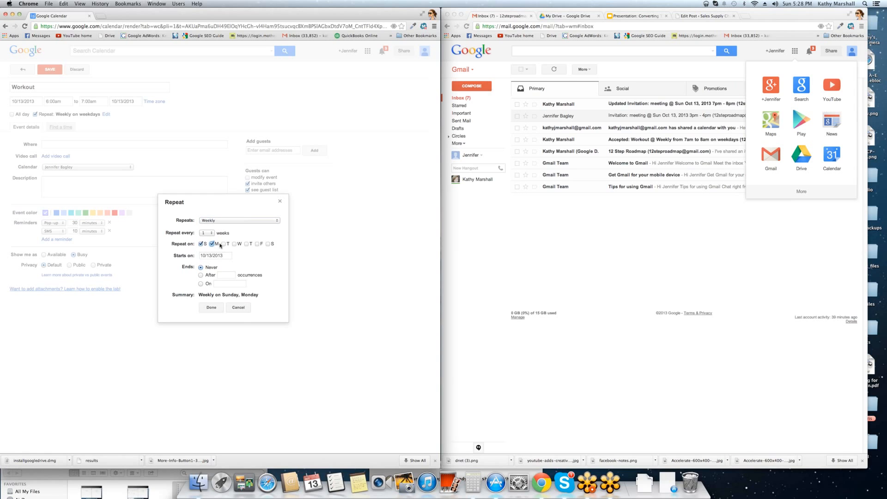
click(200, 244)
click(234, 244)
click(257, 244)
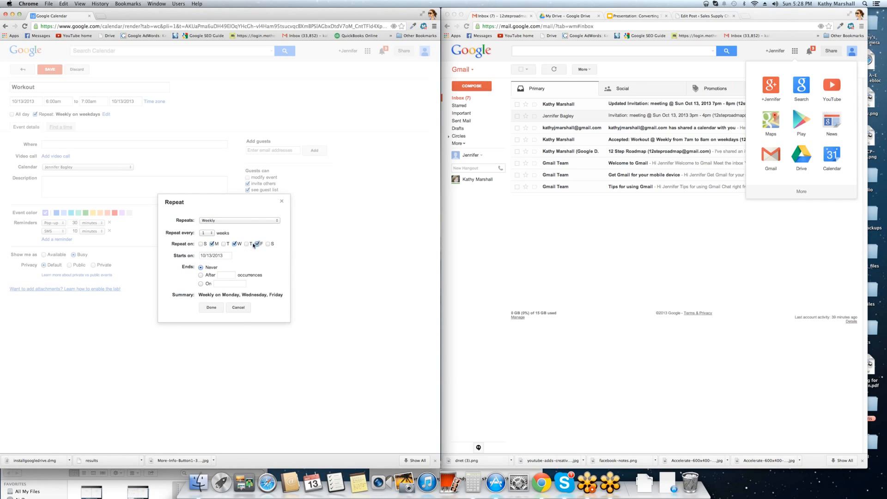
click(247, 244)
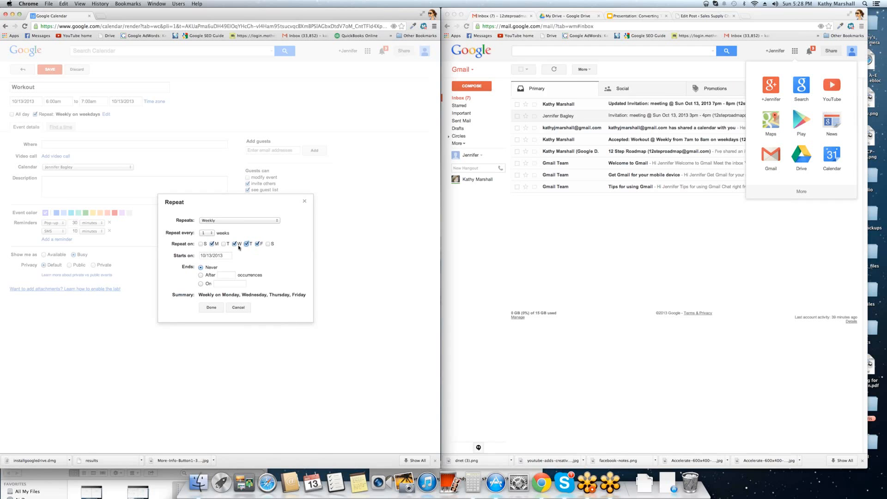
click(223, 244)
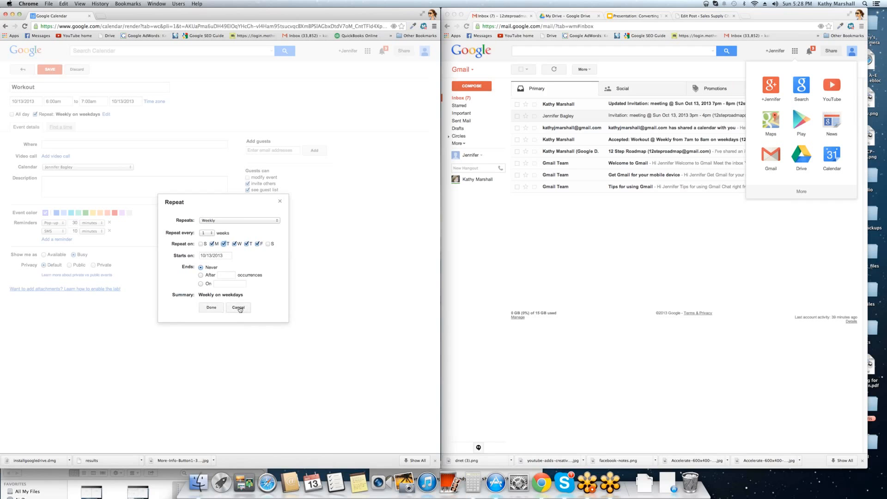
click(210, 233)
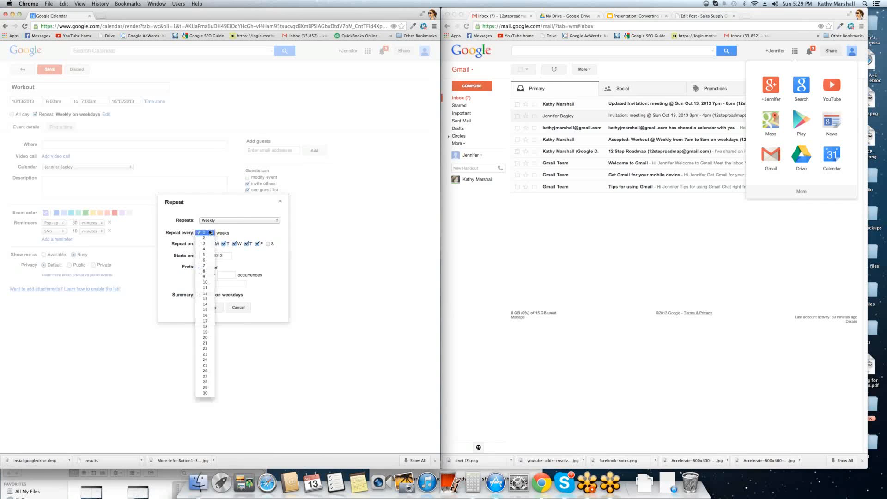
click(204, 232)
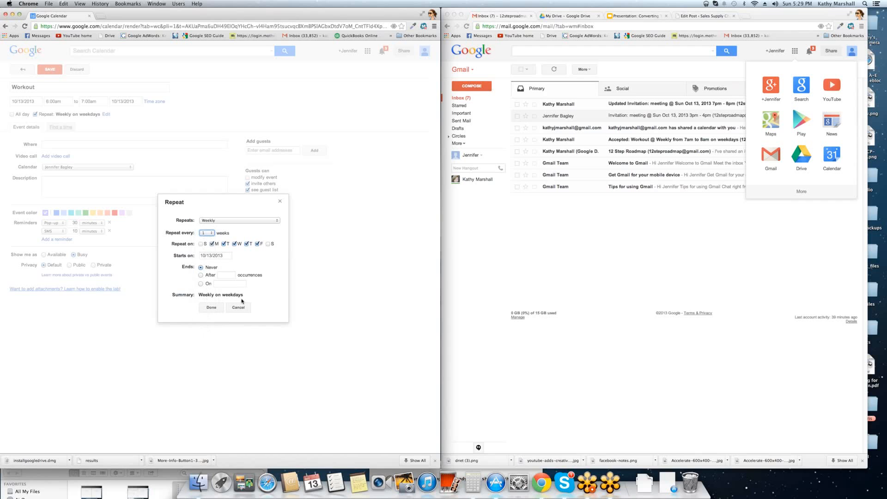
click(211, 307)
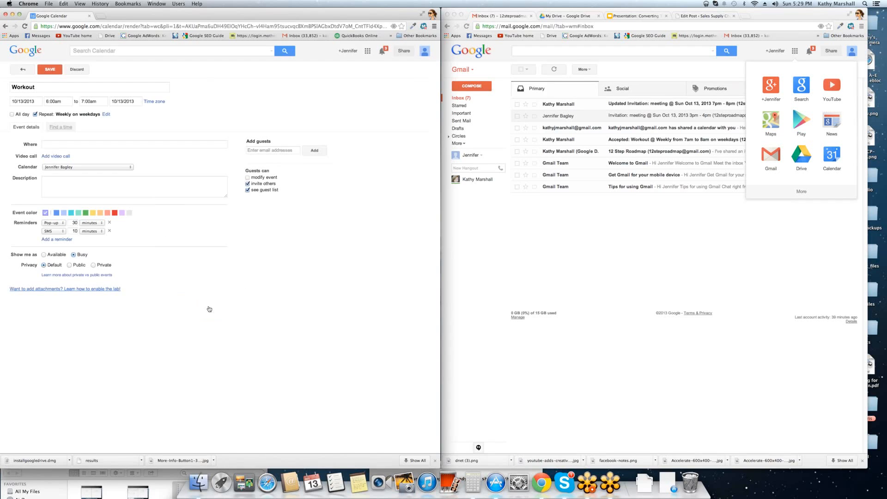
- Move the Workout to 7:00am–8:00am and keep its weekday repeat ending Never
click(54, 101)
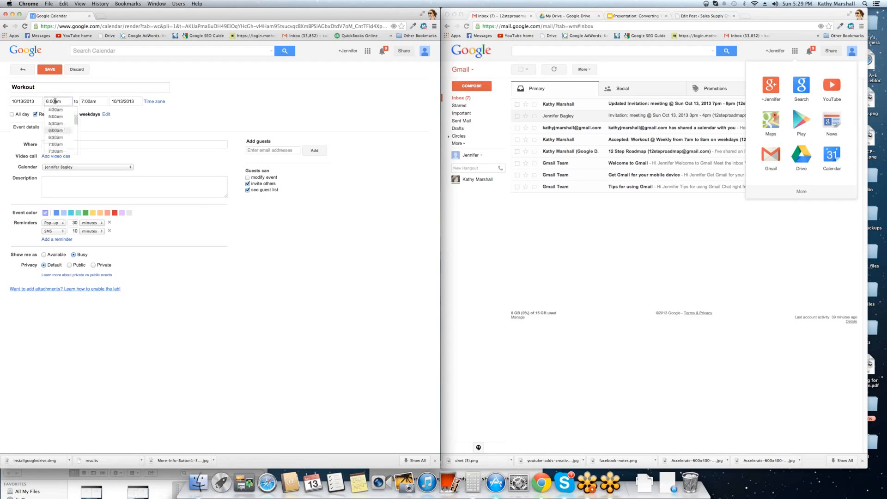
click(55, 142)
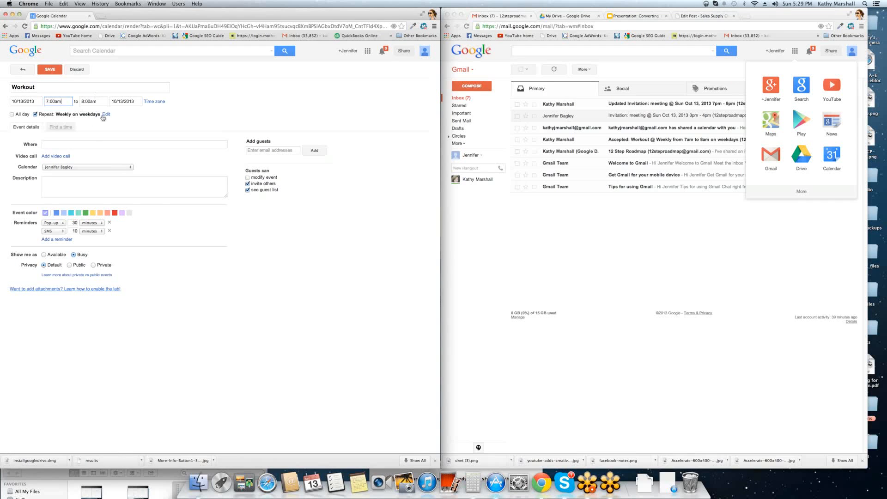
click(106, 115)
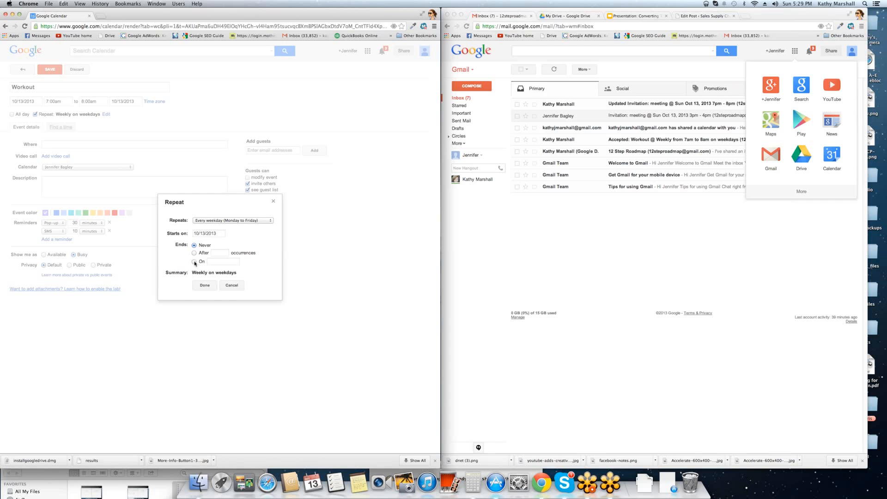
click(194, 262)
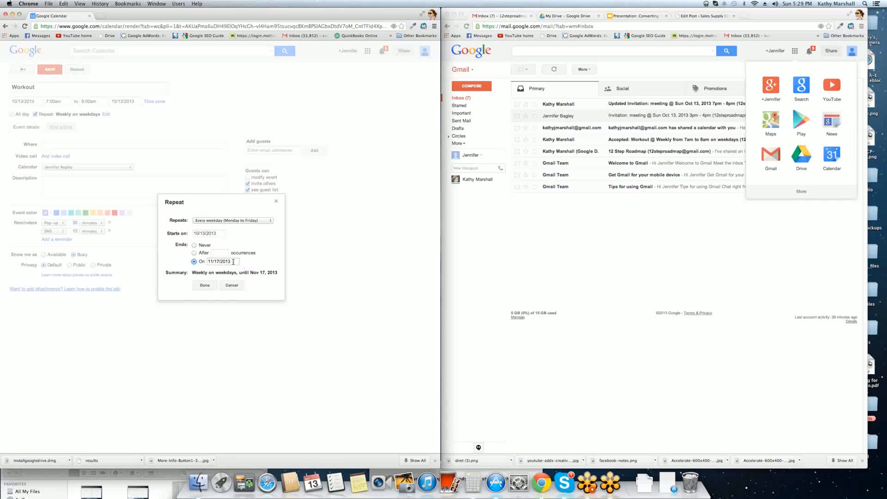
drag(233, 262, 208, 261)
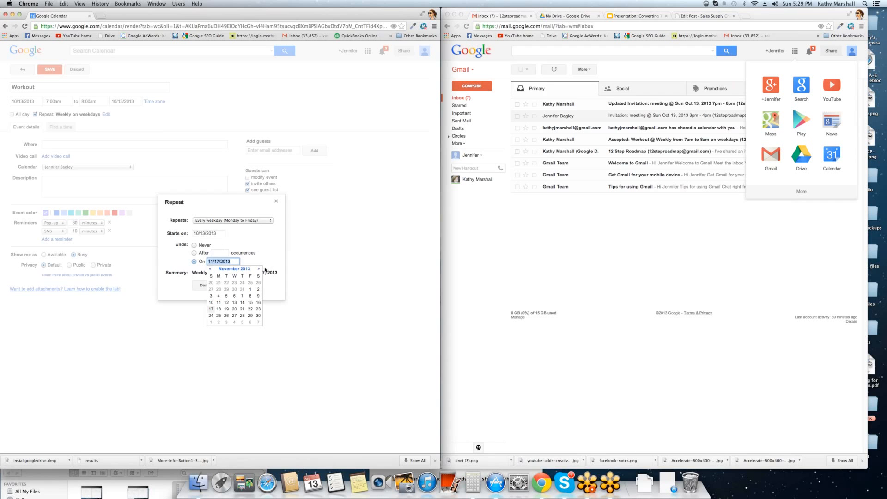
click(196, 245)
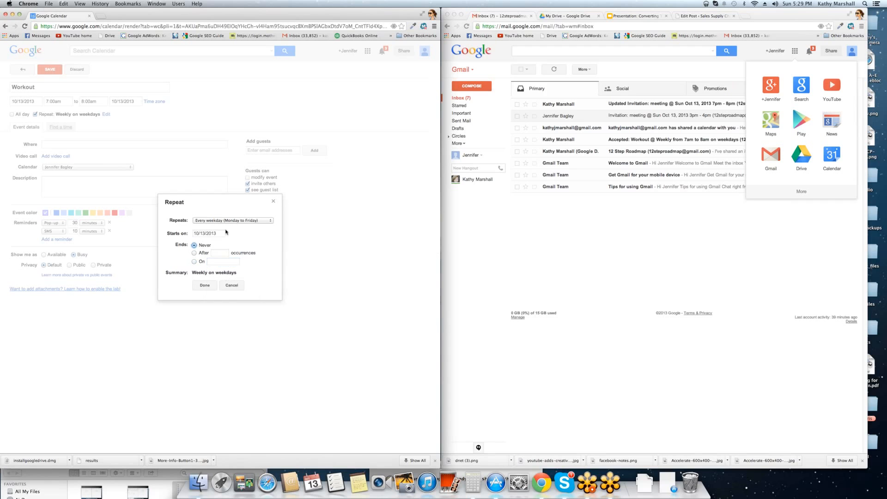
click(204, 285)
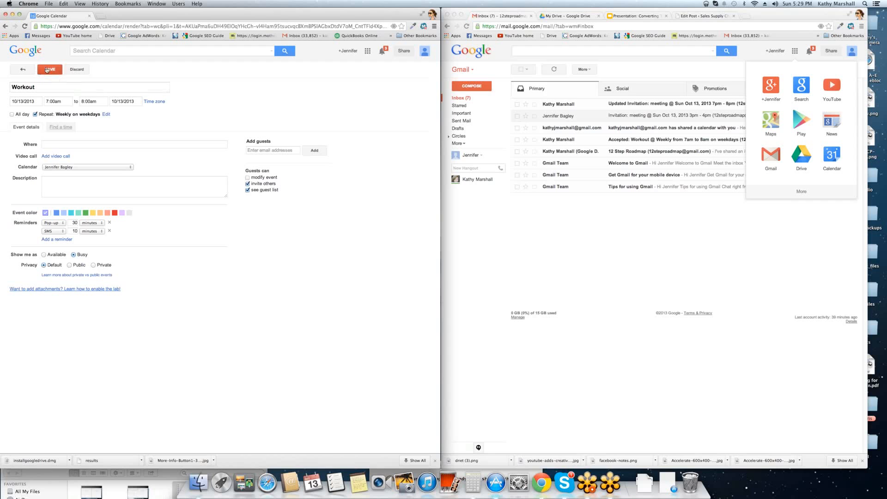
- Add the second guest's Gmail address to the Workout event's guest list, fixing its spelling
click(264, 150)
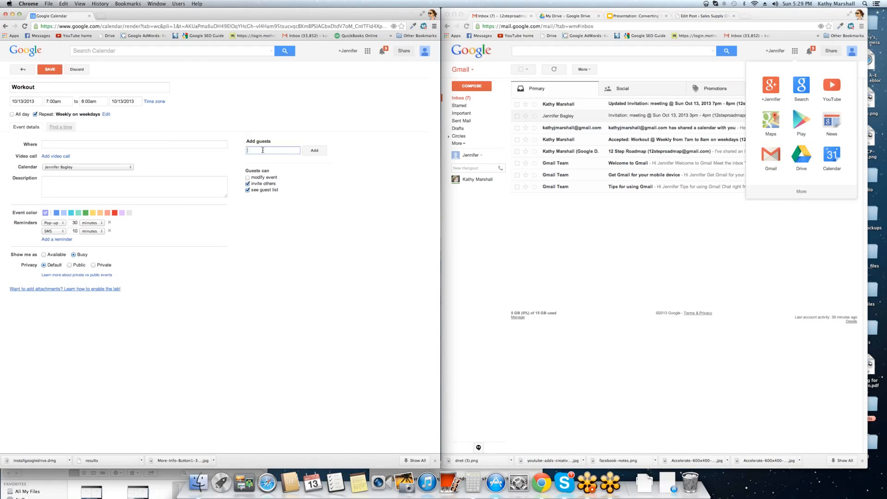
click(263, 150)
text(l)
click(284, 151)
text(@gmail)
key(End)
click(323, 152)
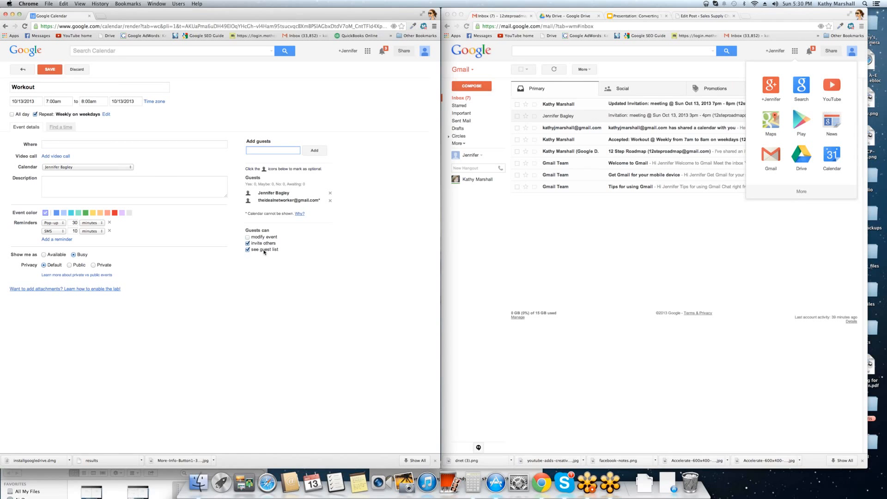
- Toggle the guests' modify-event permission on and back off, leaving it unchanged
click(247, 238)
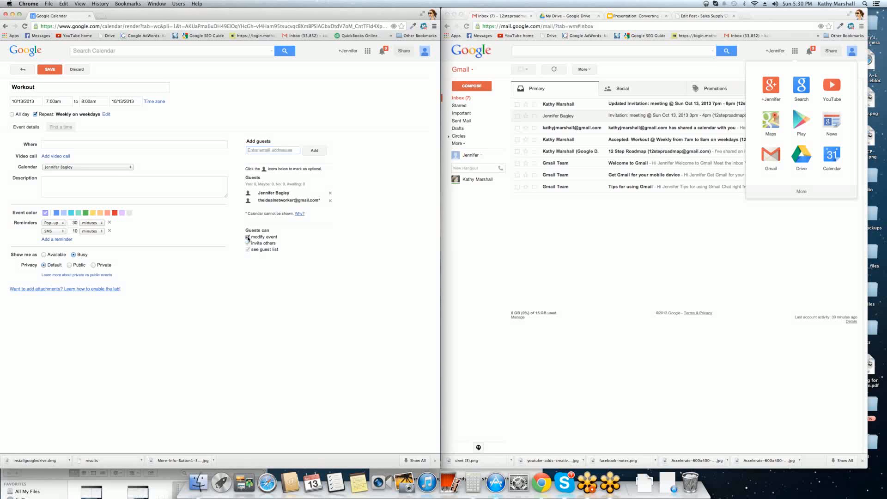
click(247, 237)
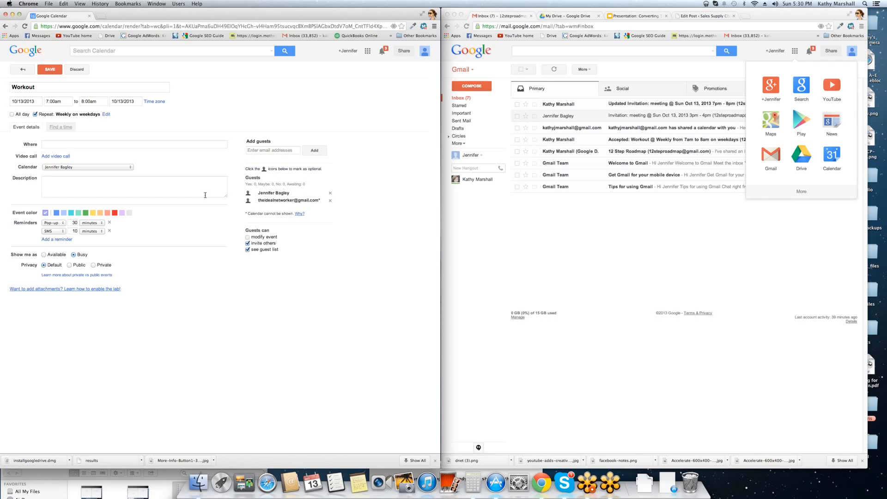
click(42, 142)
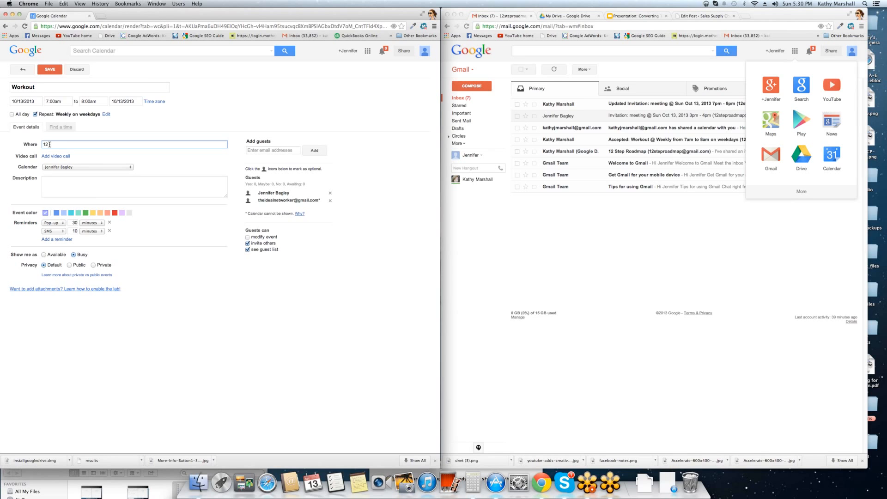
- Enter the street address as the location and append the contact's phone number to the title
text(Main Street Dallas Tx)
drag(130, 145, 21, 137)
click(164, 88)
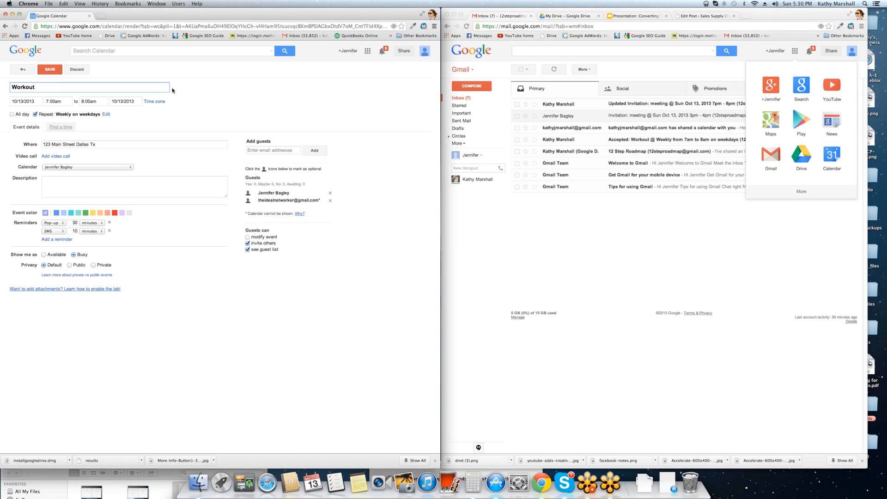
- Copy the phone number from the title into the event description
drag(75, 87, 36, 87)
key(super+c)
click(64, 185)
key(super+v)
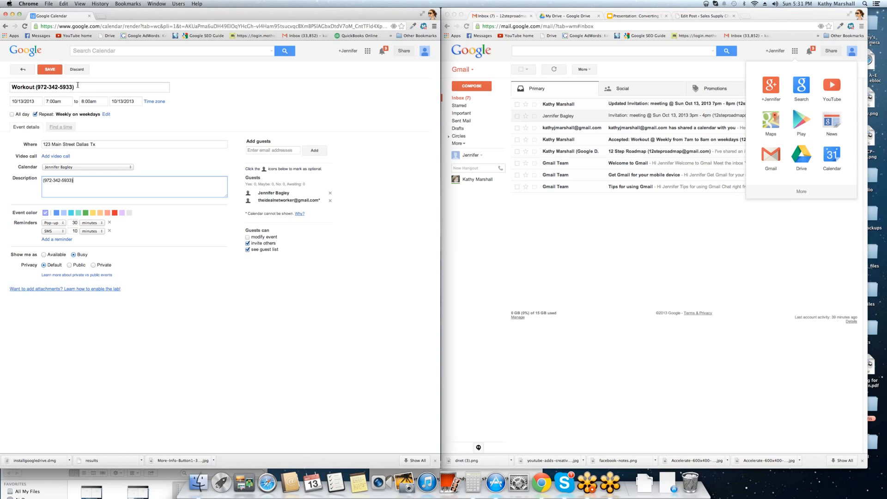
- Replace the phone number in the title with the workout partner's name
drag(74, 87, 36, 87)
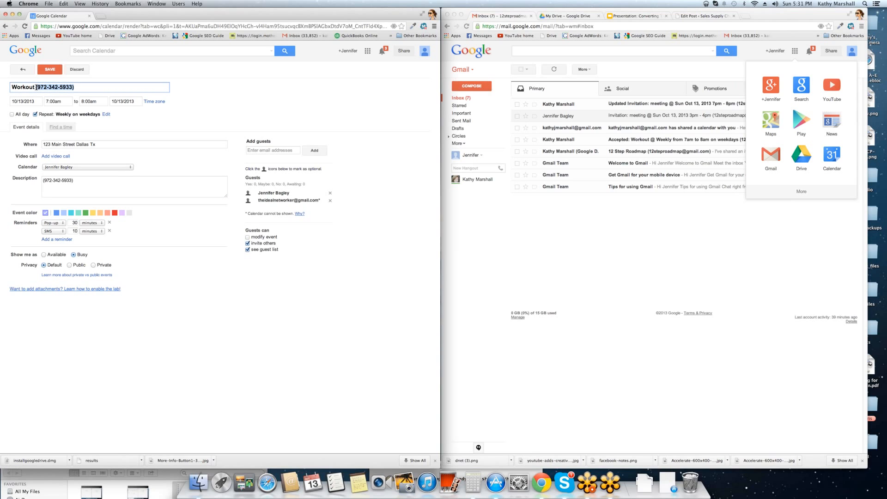
text(With jenn)
key(BackSpace)
key(BackSpace)
key(BackSpace)
key(BackSpace)
text(Jennifer)
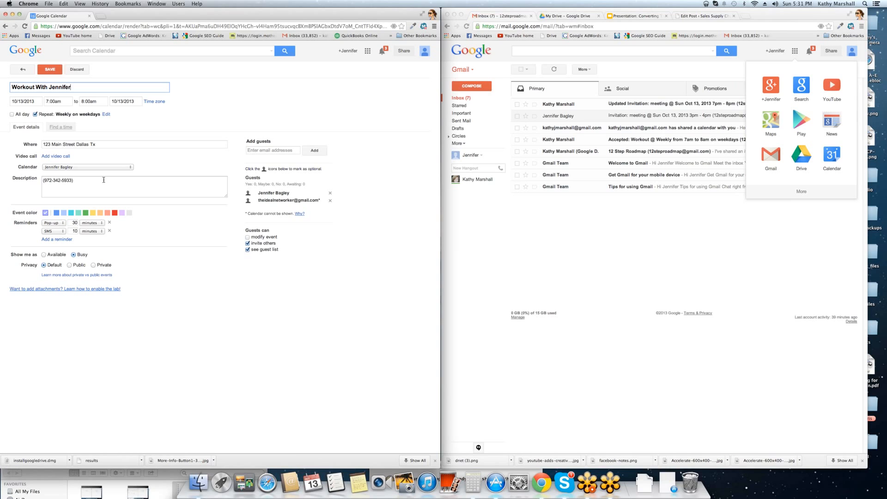
- Copy the phone number from the description to the end of the title, preceded by 'Call'
click(104, 180)
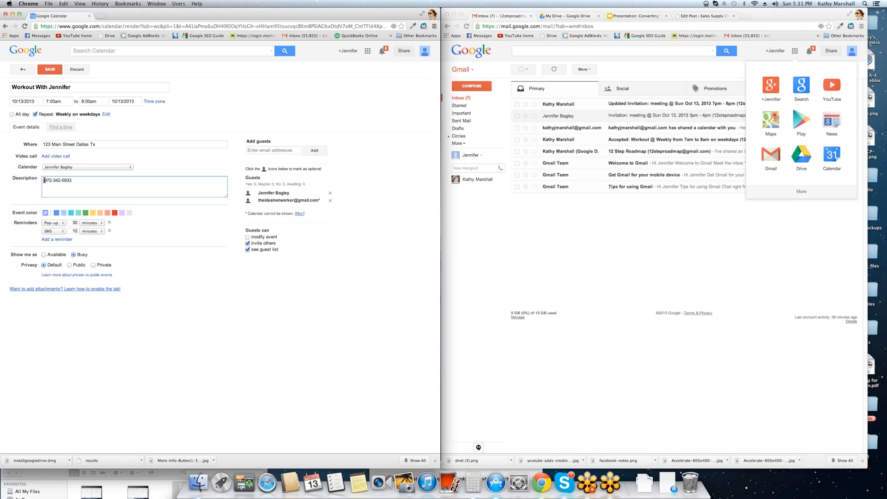
drag(98, 182, 1, 180)
click(94, 88)
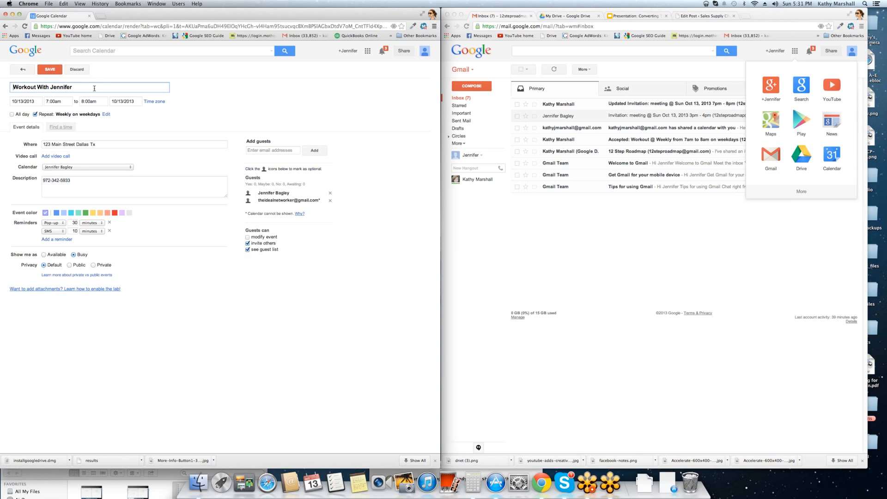
key(super+v)
text(Call)
- Append a dash and the same phone number after the street address in the location
drag(123, 87, 86, 85)
click(146, 145)
text(-)
key(super+v)
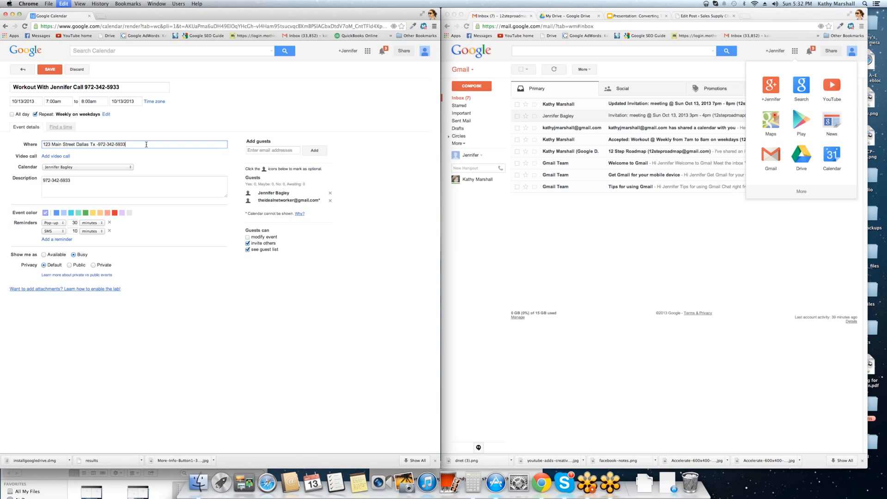
click(99, 144)
click(121, 161)
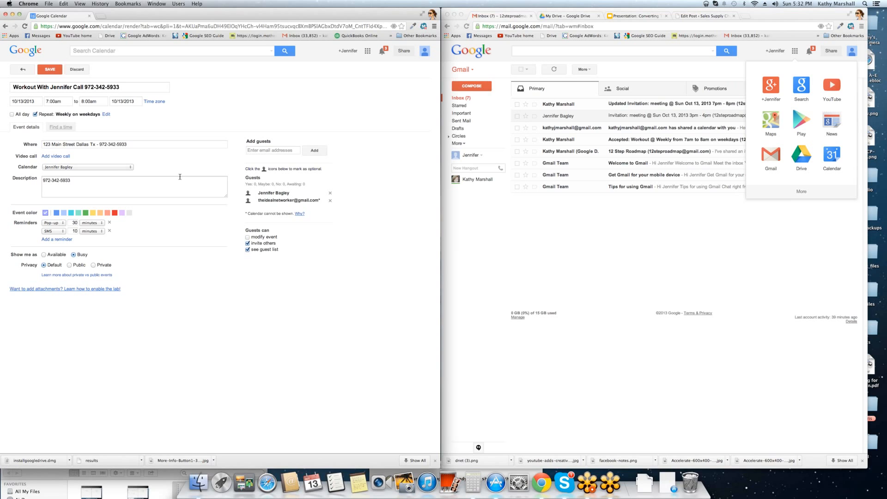
- Add a third reminder as an Email 60 minutes before, leaving the event's calendar unchanged
triple_click(87, 184)
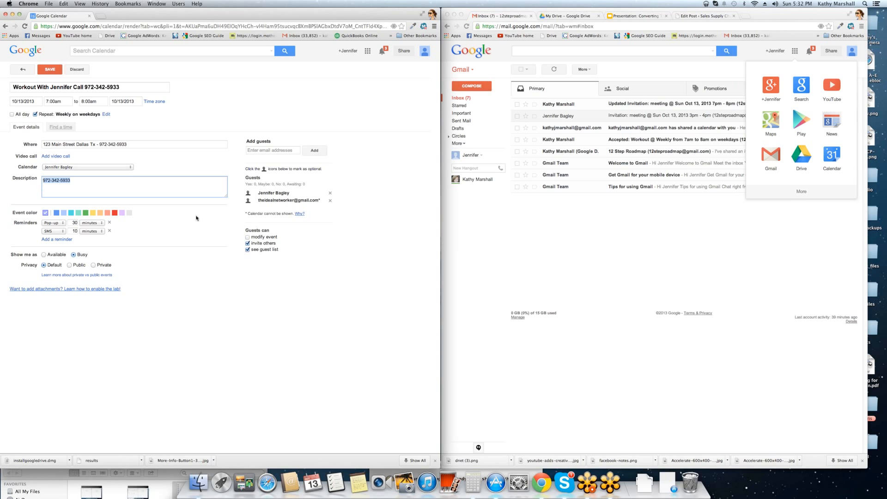
mouse_move(226, 197)
mouse_down()
mouse_move(229, 242)
mouse_move(220, 189)
mouse_move(228, 444)
mouse_move(228, 207)
mouse_up()
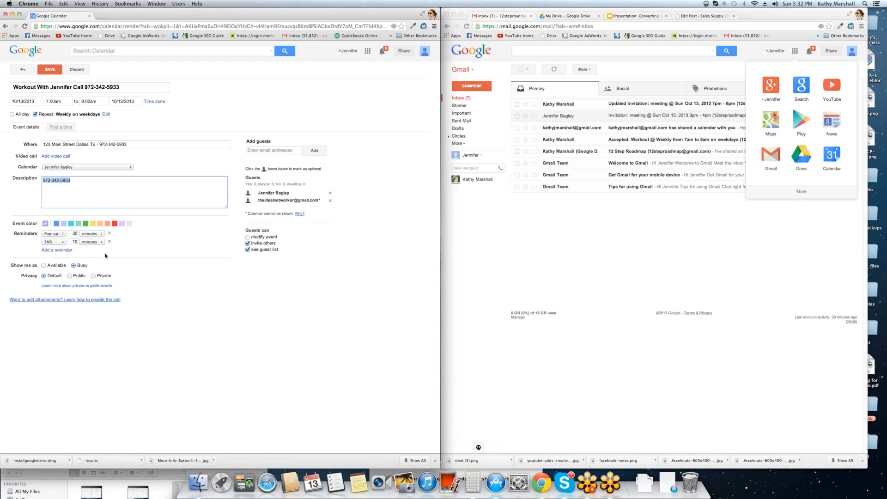
click(57, 250)
click(53, 250)
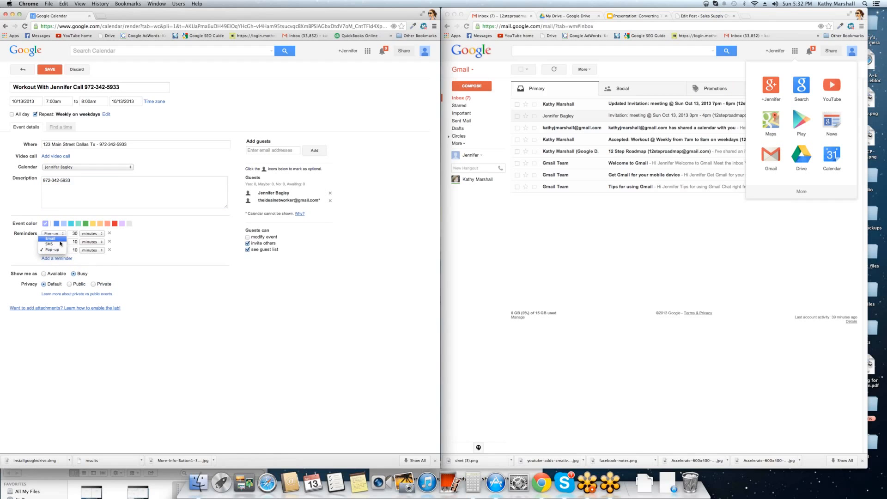
click(50, 239)
double_click(74, 250)
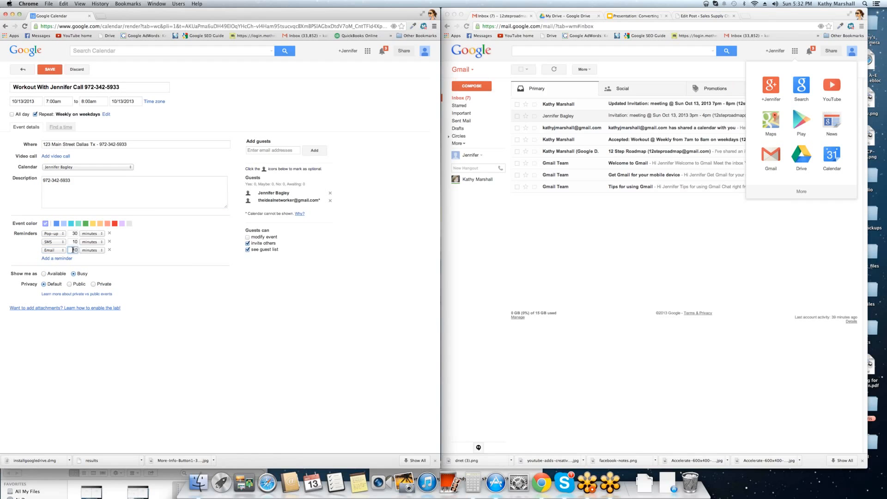
text(1)
click(183, 249)
click(70, 168)
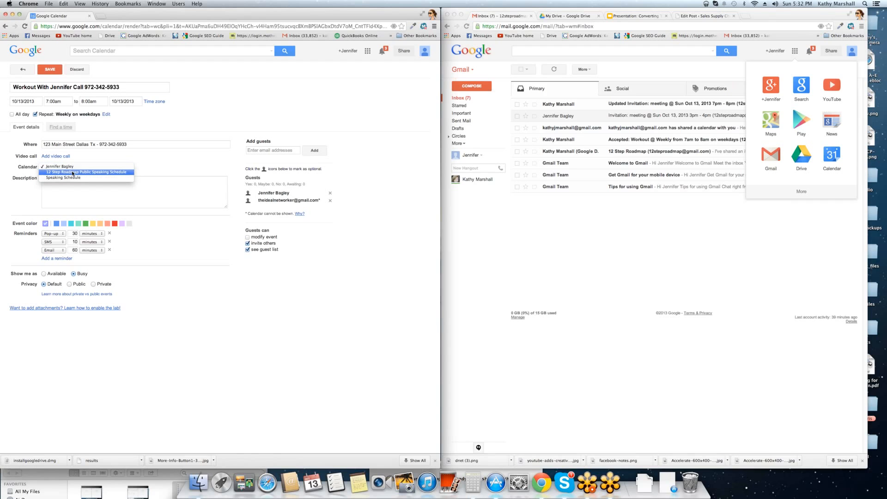
click(65, 167)
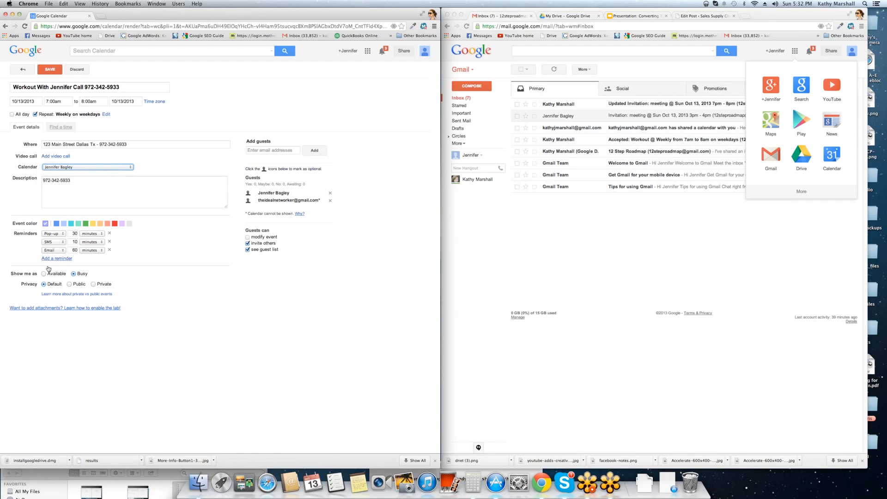
- Save the weekday 7–8am Workout series with default privacy and send the guest invitations
click(93, 284)
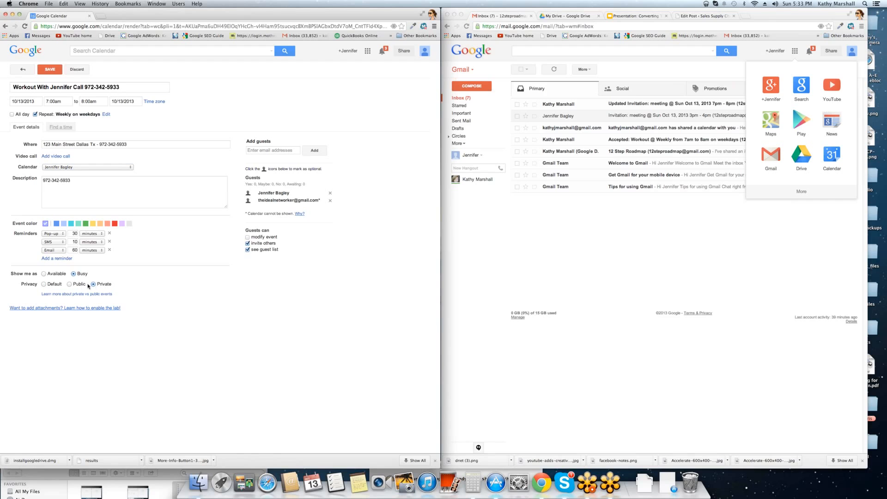
click(54, 285)
click(49, 69)
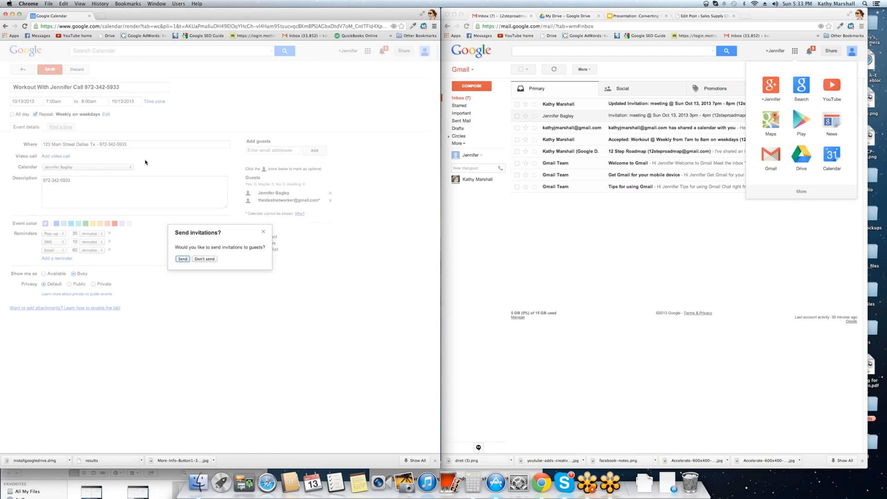
click(184, 260)
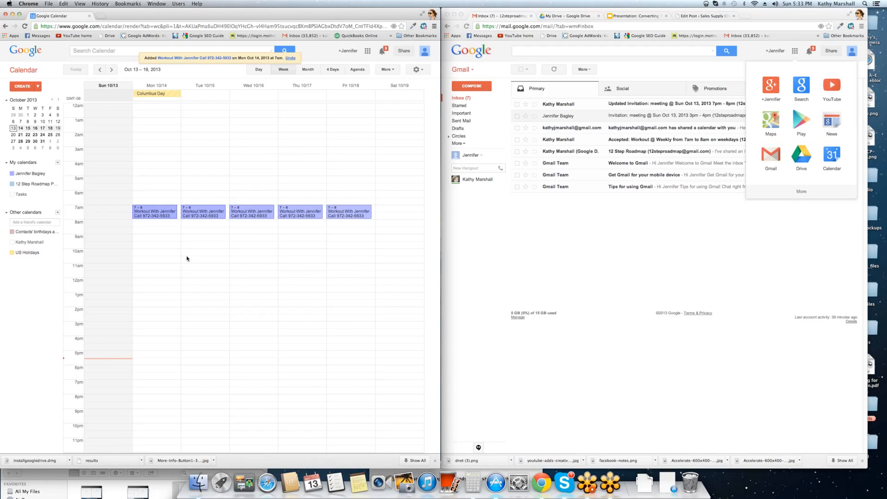
- In Gmail, close the apps panel, review the meeting invitation's details, and return to the inbox
click(794, 227)
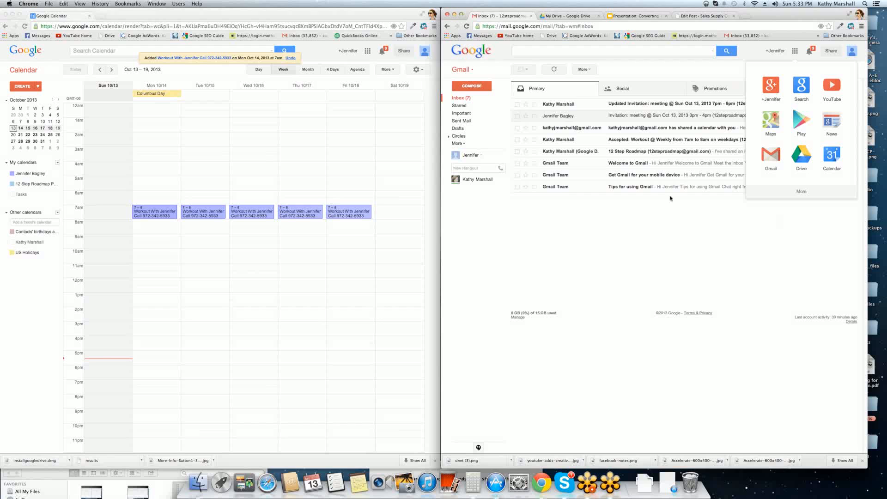
click(795, 52)
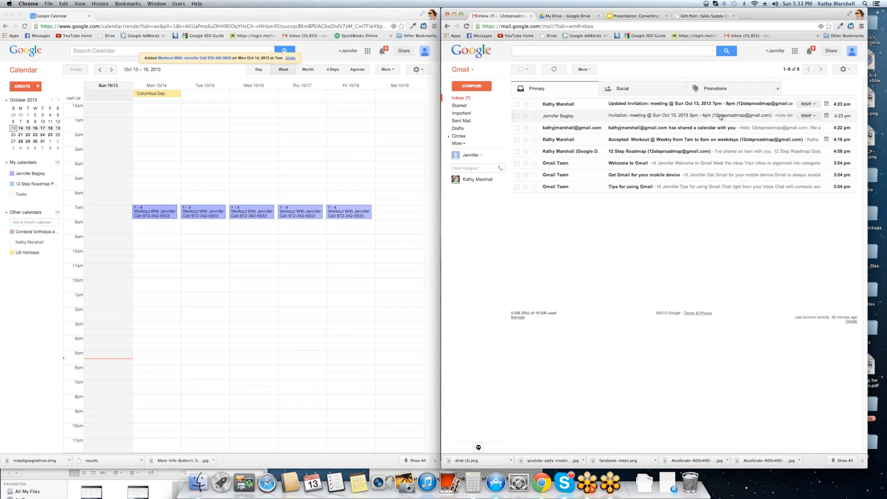
click(553, 118)
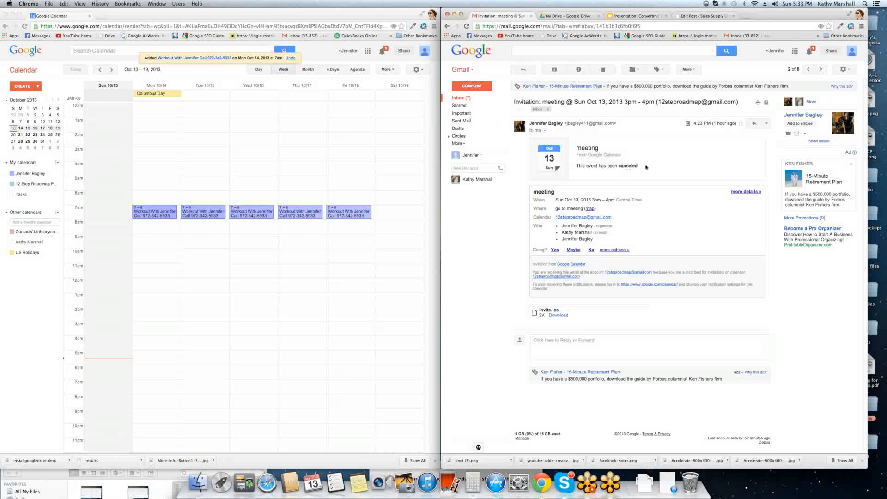
triple_click(626, 167)
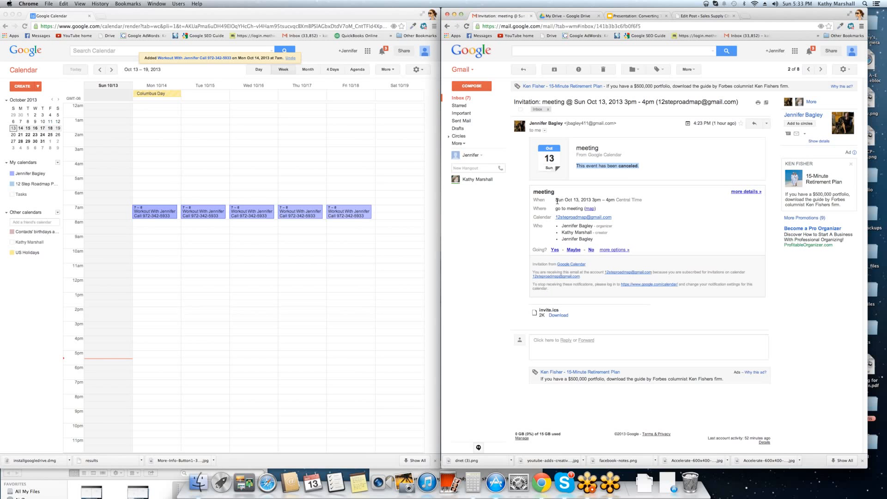
drag(557, 201, 636, 249)
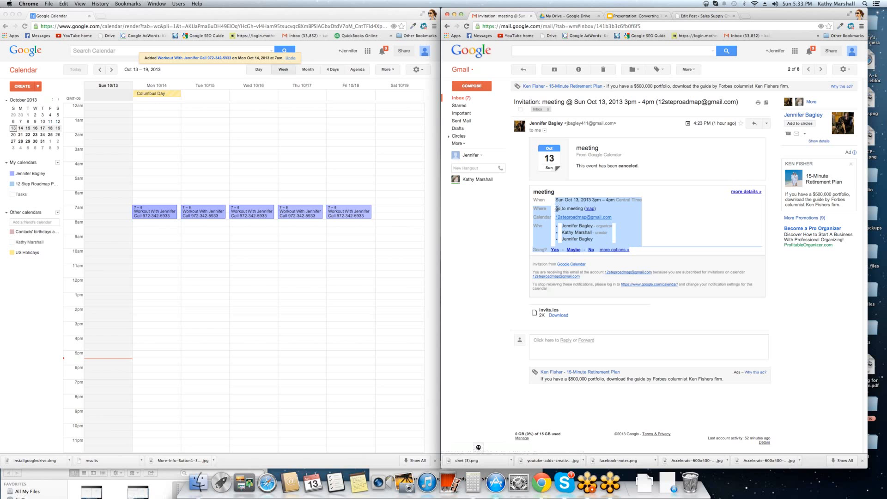
drag(555, 209, 603, 215)
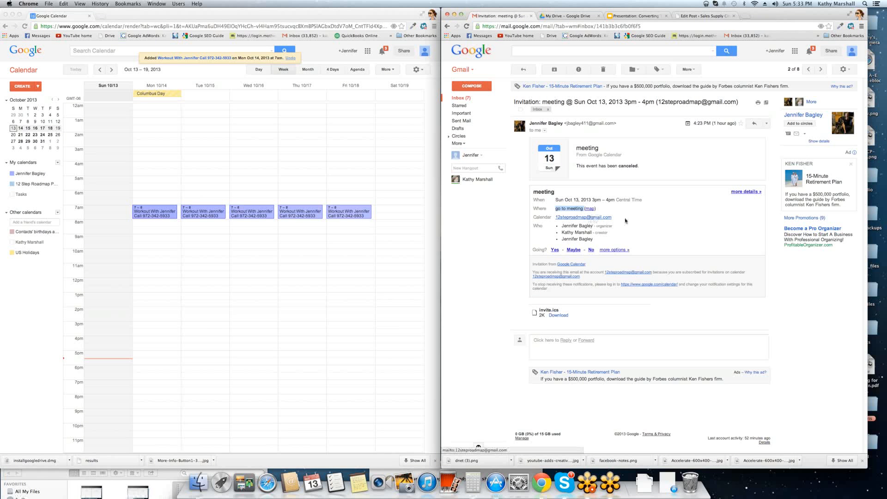
drag(572, 226, 573, 237)
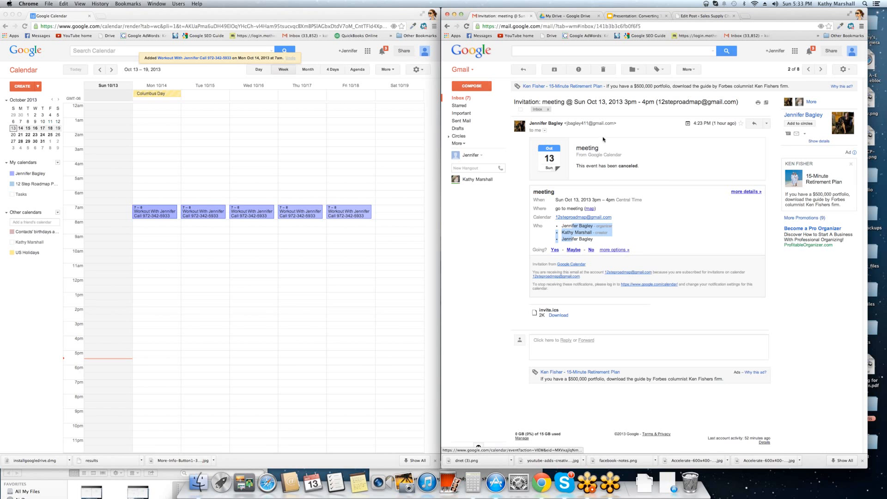
click(464, 99)
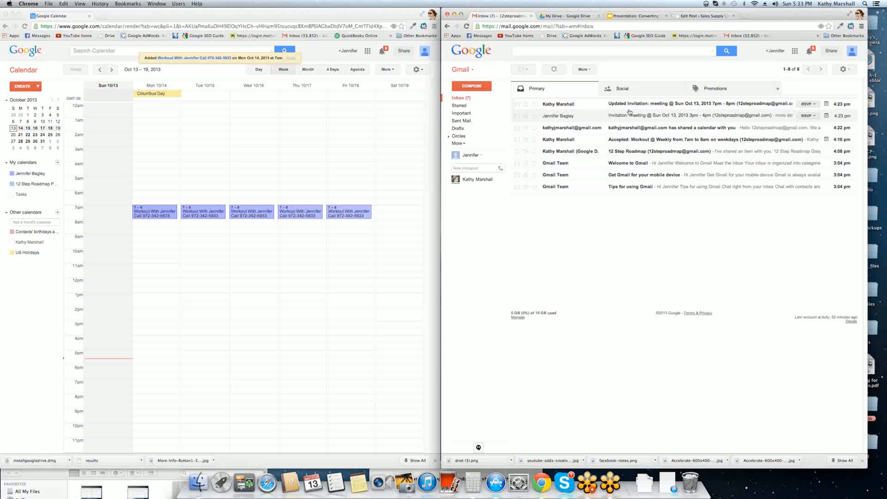
- Check the invitations' RSVP status, glance at the shared-calendar email, then open the meeting invitation
click(815, 105)
click(816, 116)
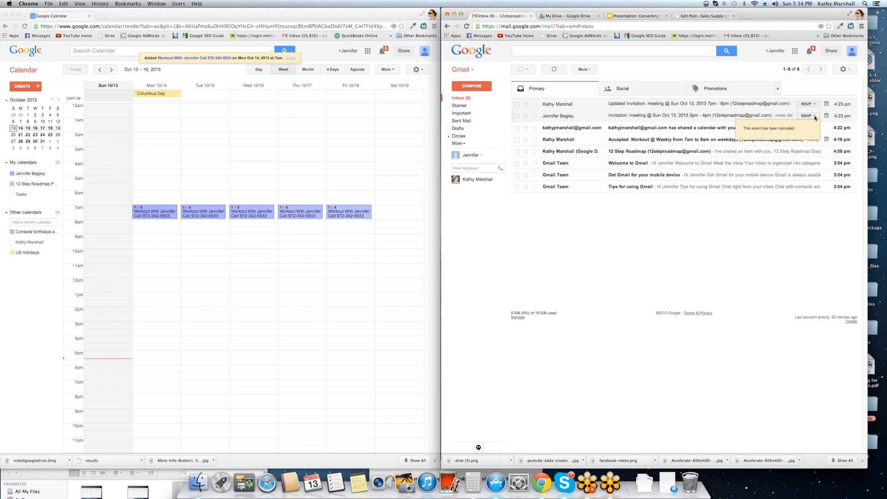
click(656, 127)
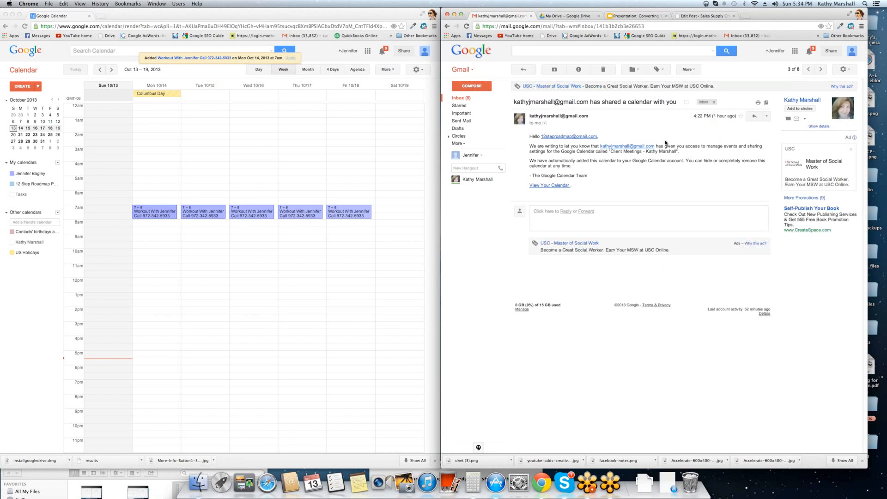
click(524, 70)
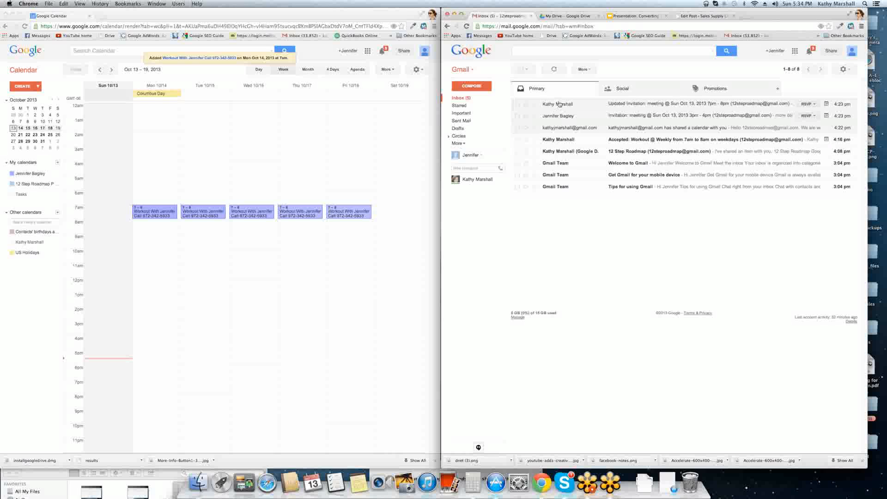
click(561, 116)
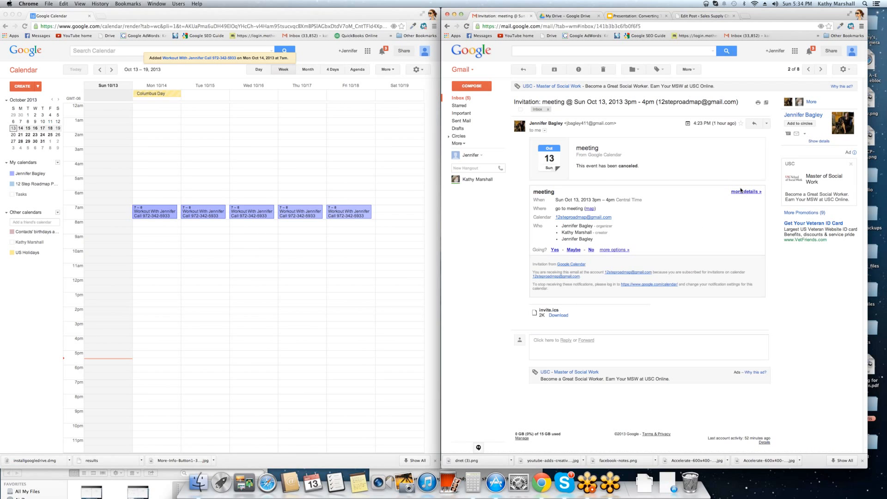
- Add the invitation's sender to the Friends circle and view their contact details
click(800, 123)
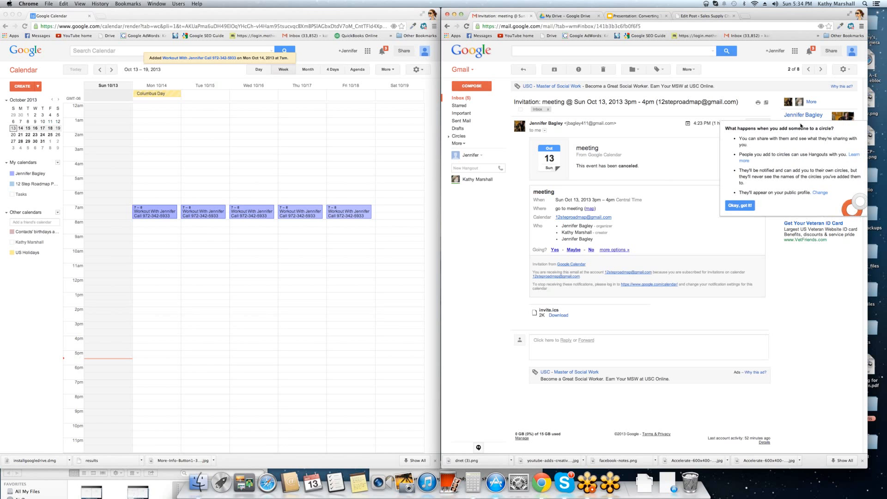
click(740, 206)
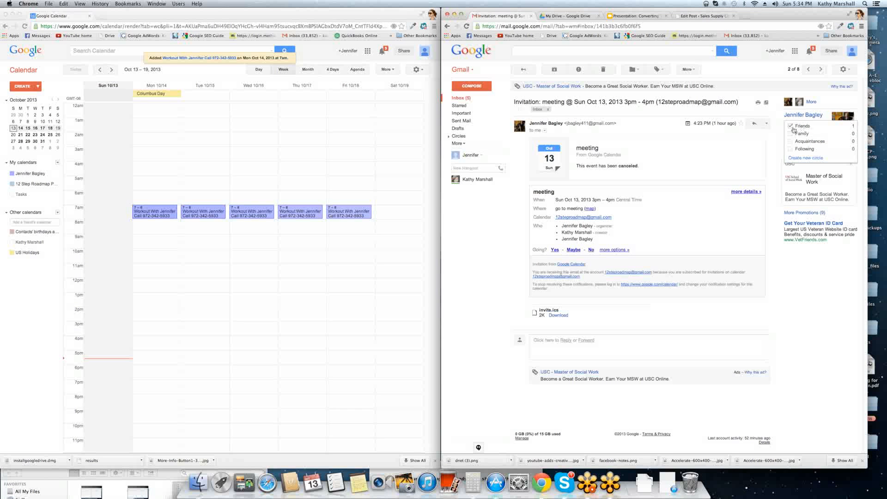
click(800, 103)
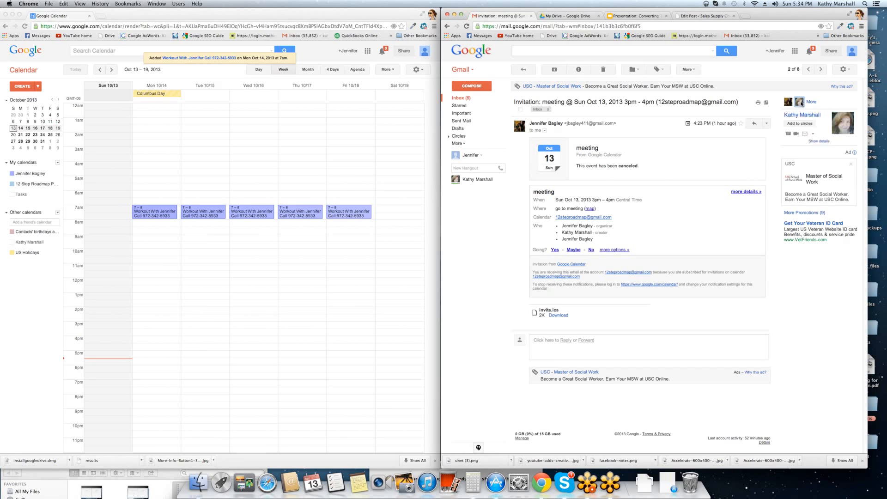
mouse_move(801, 125)
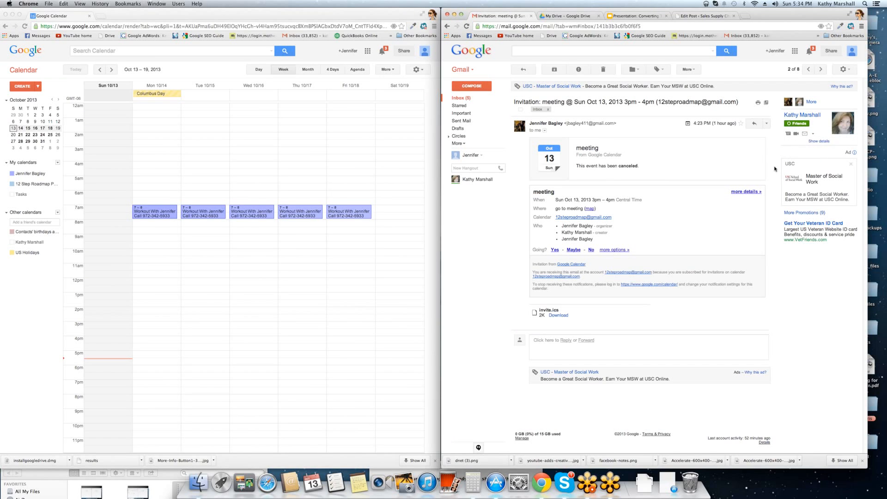
click(817, 142)
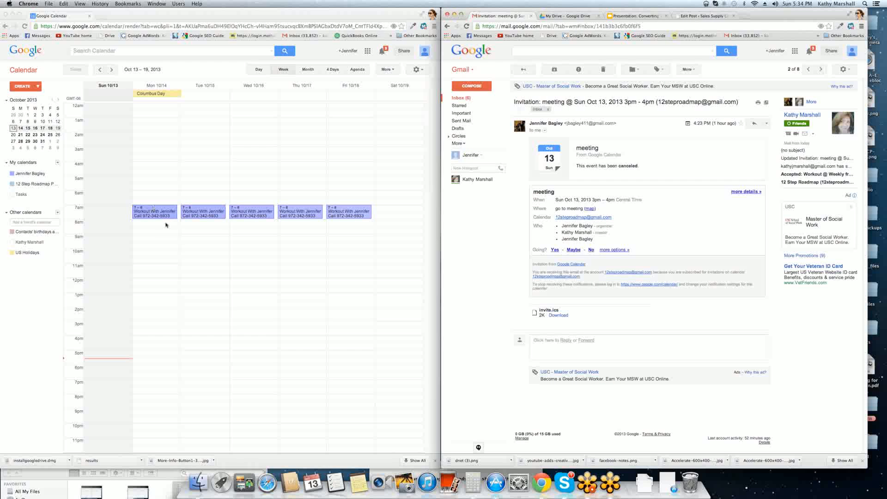
click(25, 88)
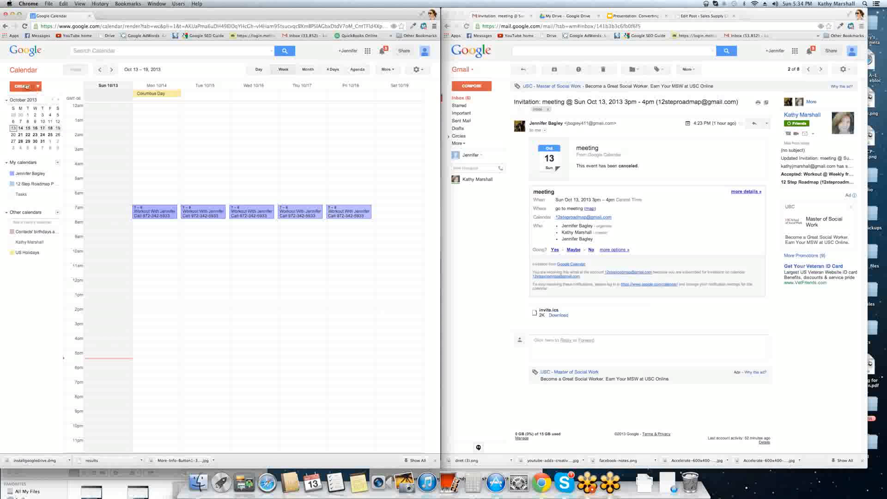
- Create a 'Conference Call with…' event on Monday October 14, 9–10am, on the personal calendar and open its details
click(152, 241)
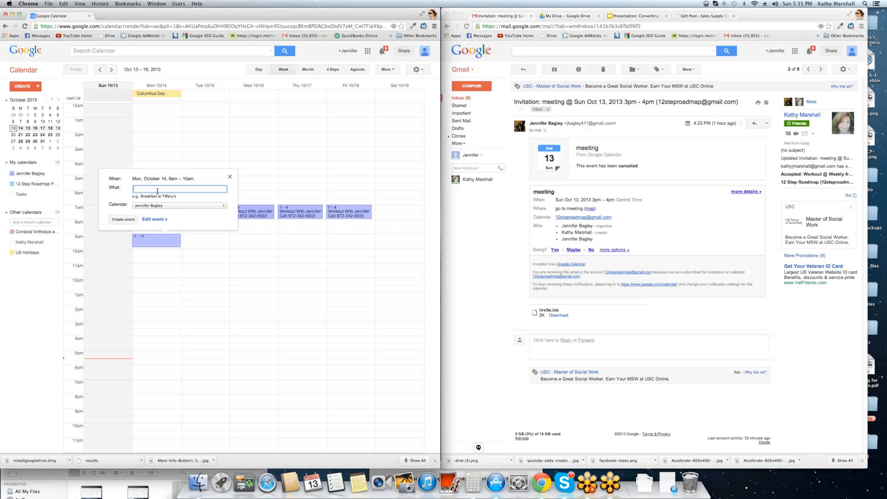
text(Conference Call with Joe)
click(156, 207)
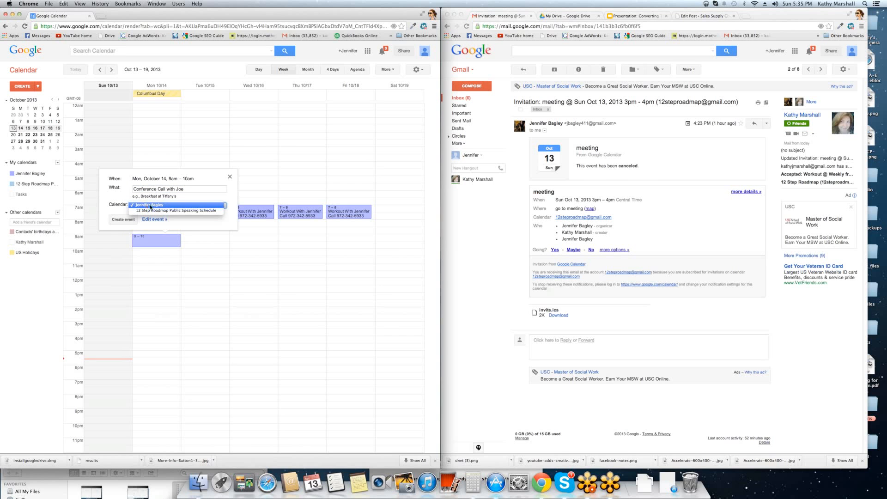
click(124, 221)
click(124, 221)
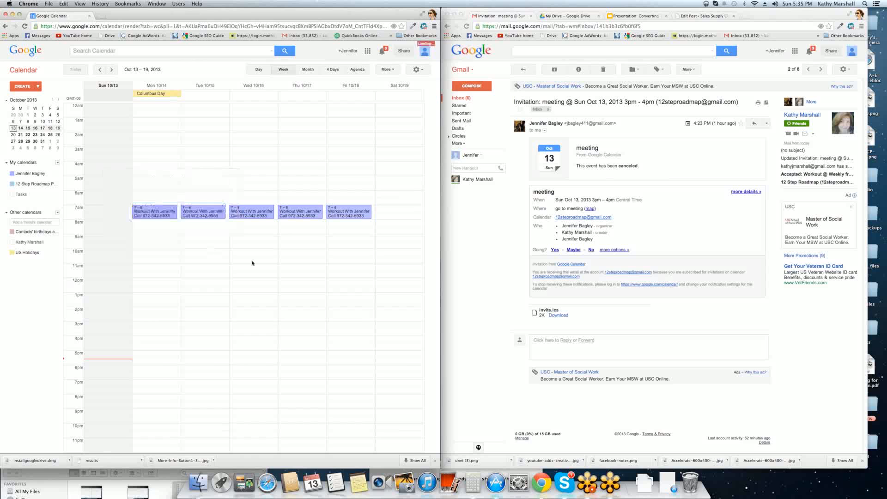
click(166, 244)
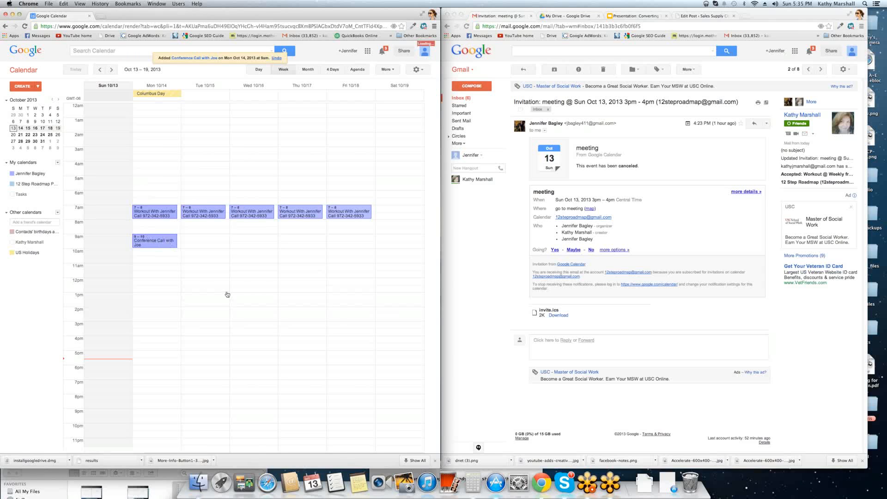
click(57, 145)
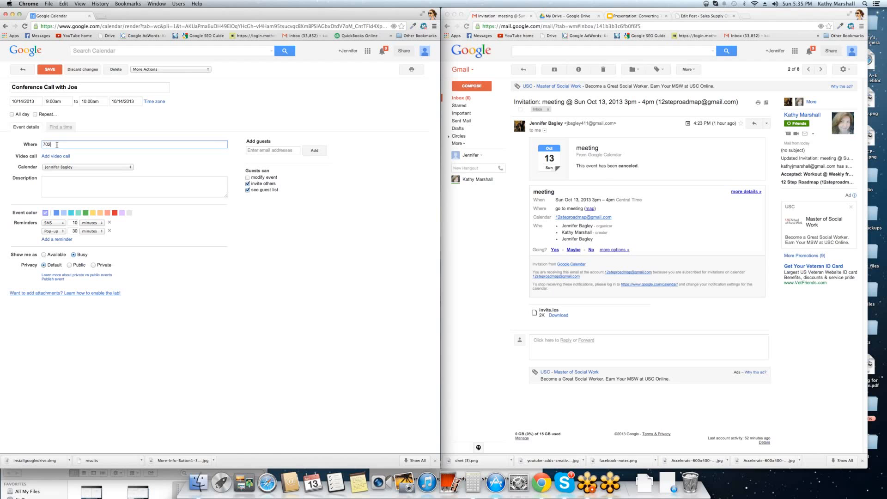
- Set the dial-in phone number as the location, attach a video call, and save the conference call
text(702 555 5555)
click(134, 161)
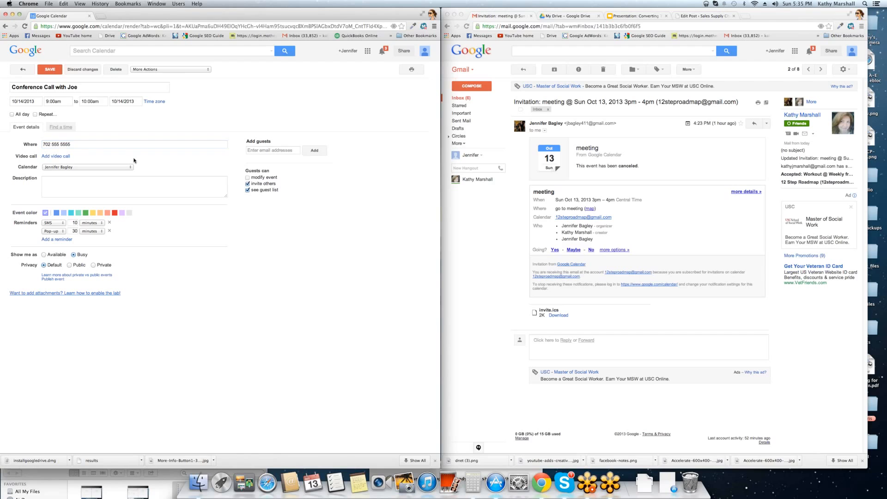
click(58, 157)
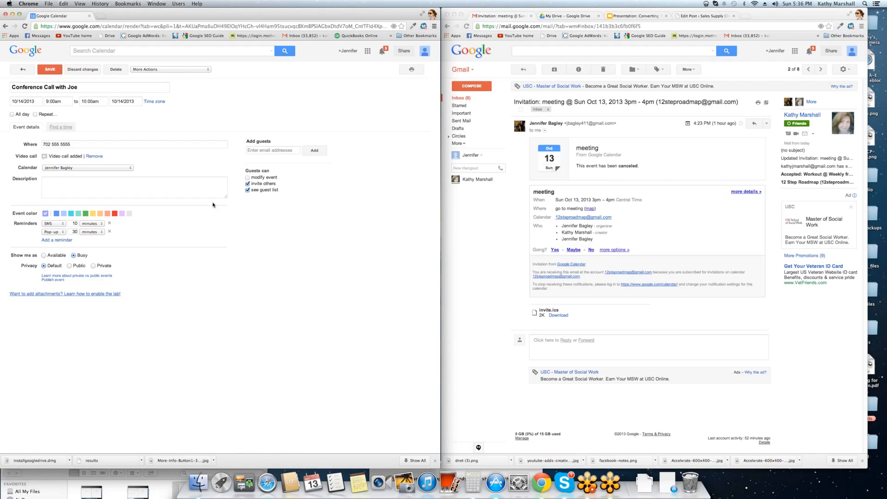
click(50, 70)
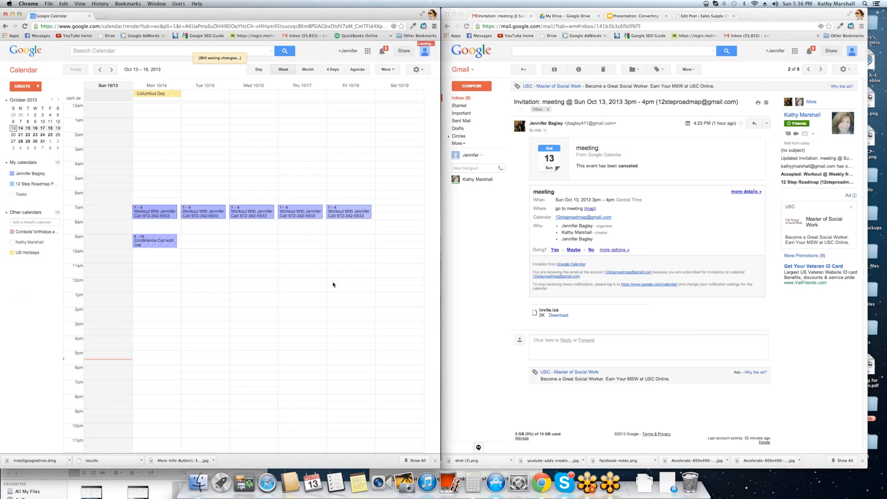
- Copy Monday's conference call to the Speaking Schedule calendar
click(144, 242)
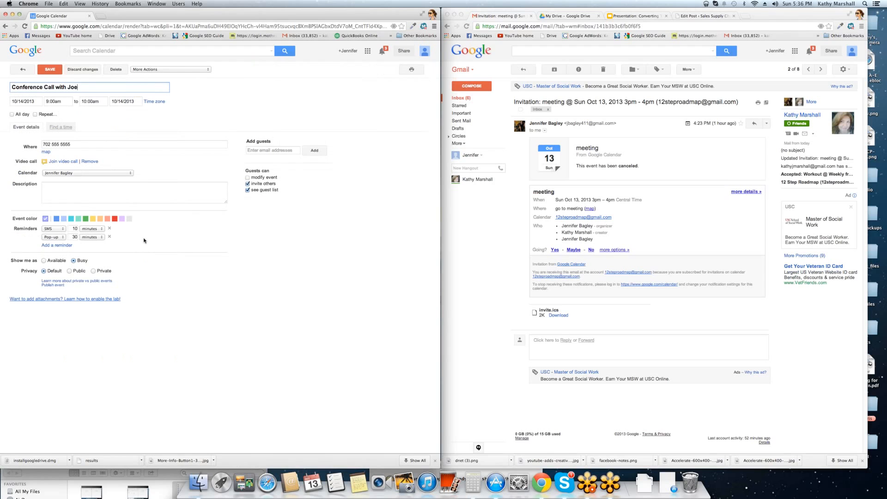
click(151, 69)
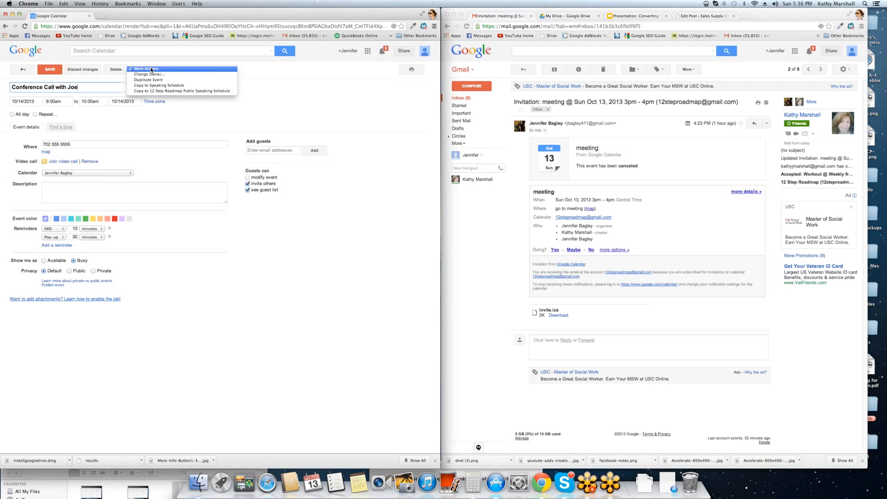
click(171, 86)
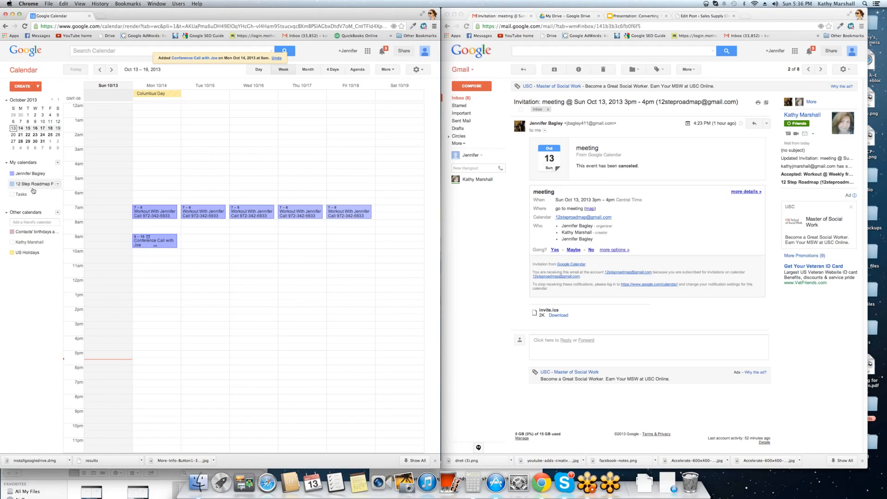
- Add another guest's Gmail address to the conference call, save, and send invitations
click(158, 244)
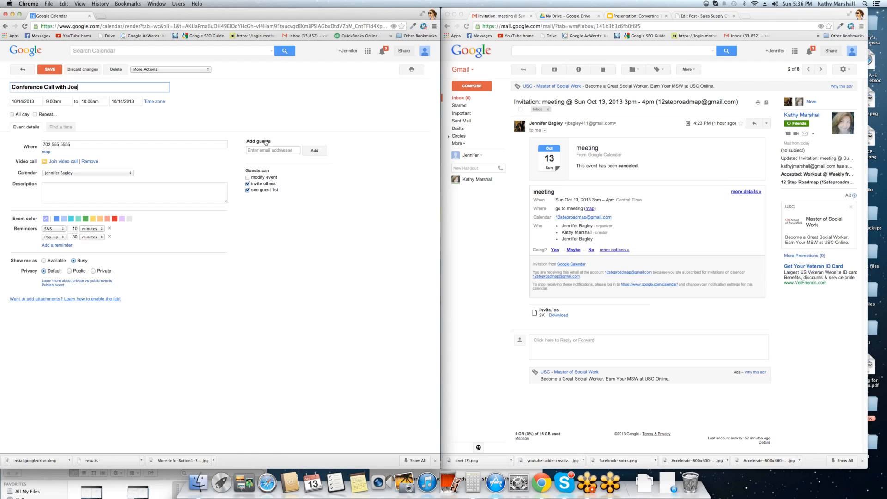
click(253, 149)
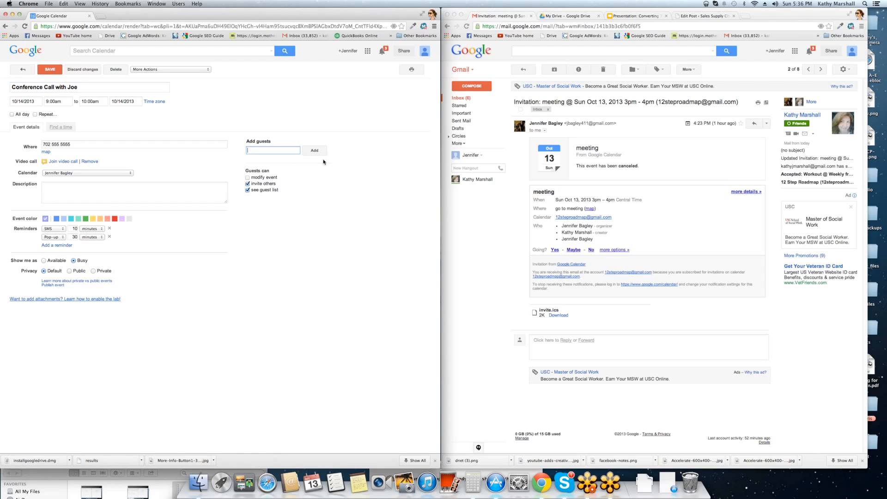
click(312, 152)
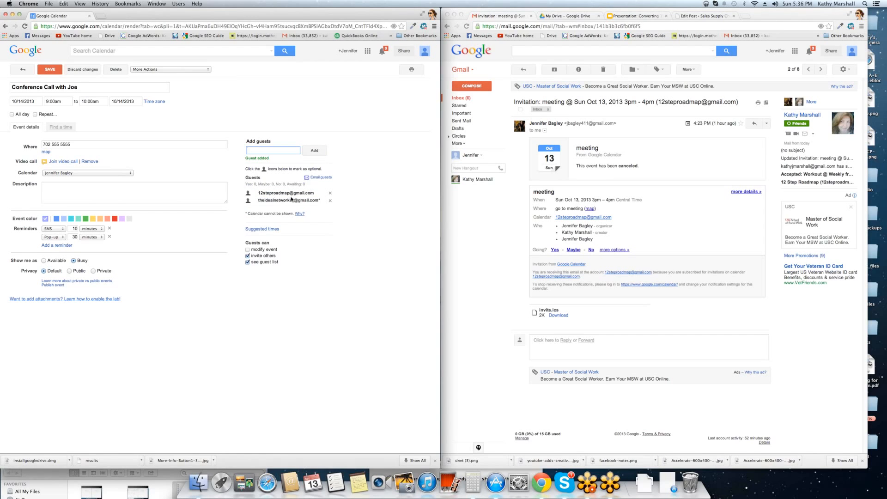
click(50, 69)
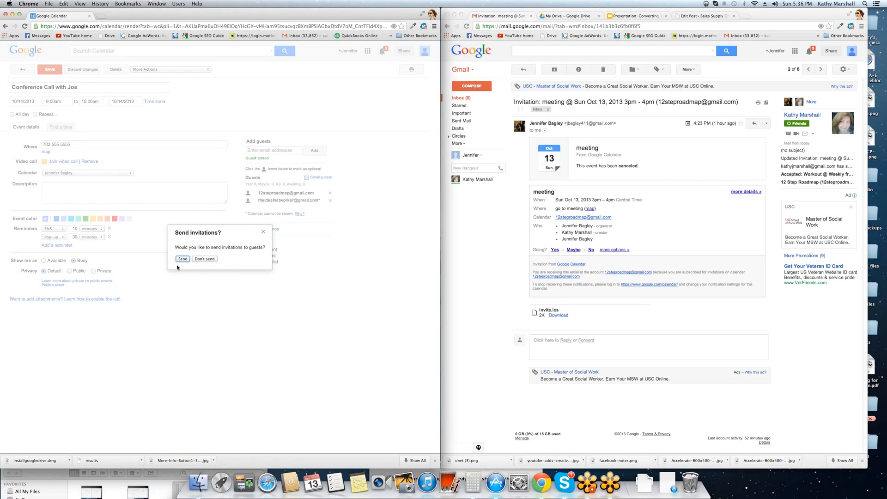
click(182, 259)
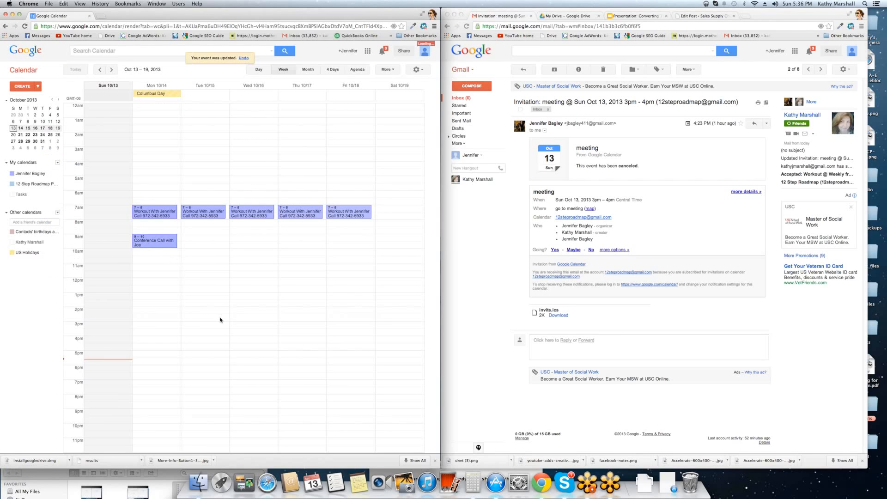
- Duplicate the Conference Call with Joe onto Wednesday 10/16, 9–10am, and send invitations
click(153, 241)
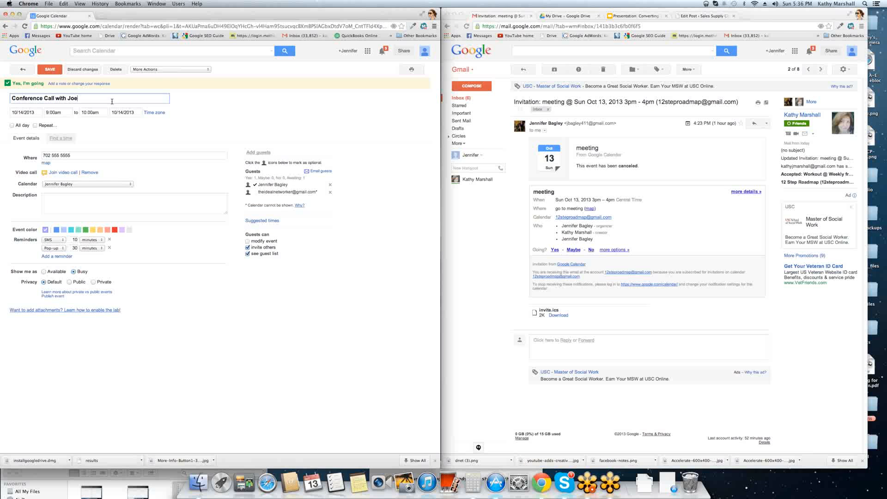
click(144, 69)
click(147, 82)
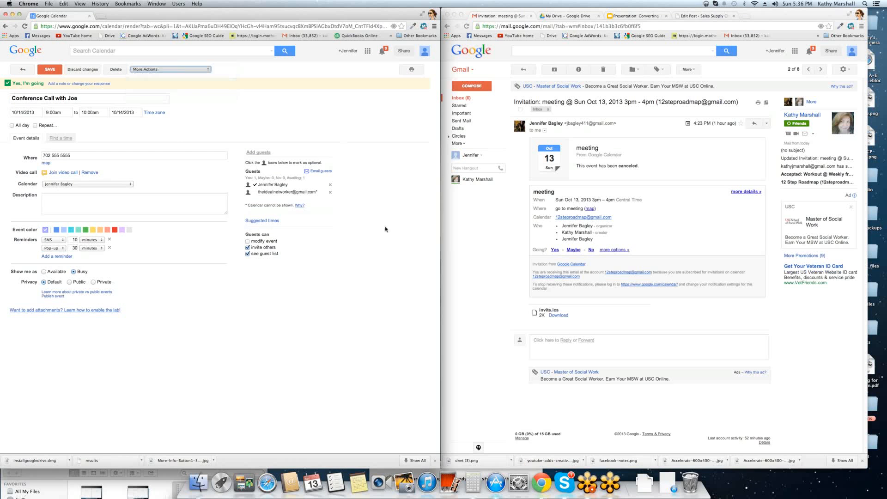
click(25, 102)
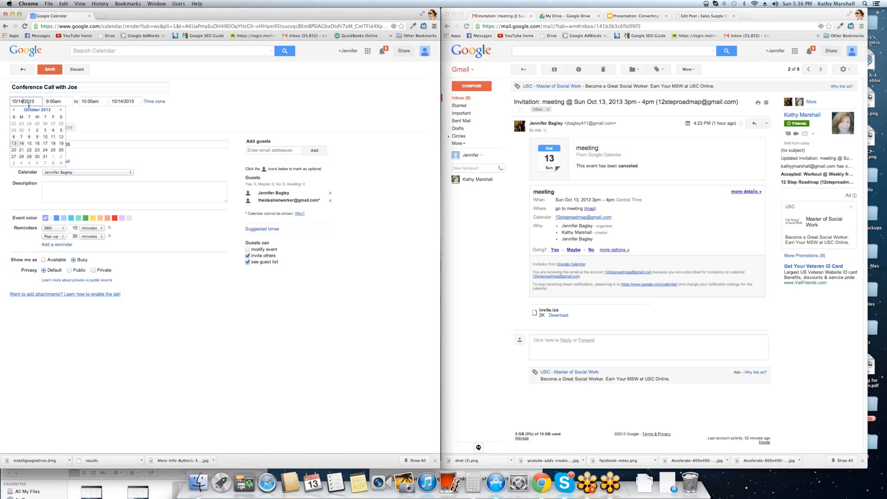
click(38, 143)
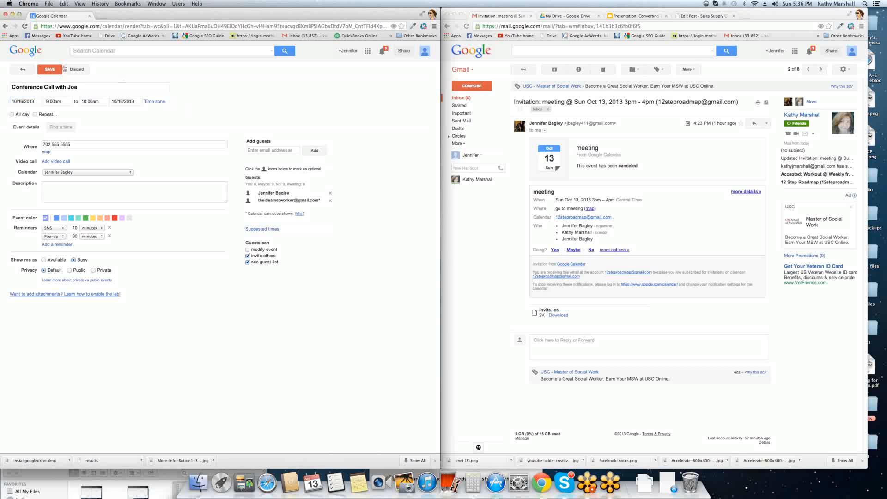
click(61, 71)
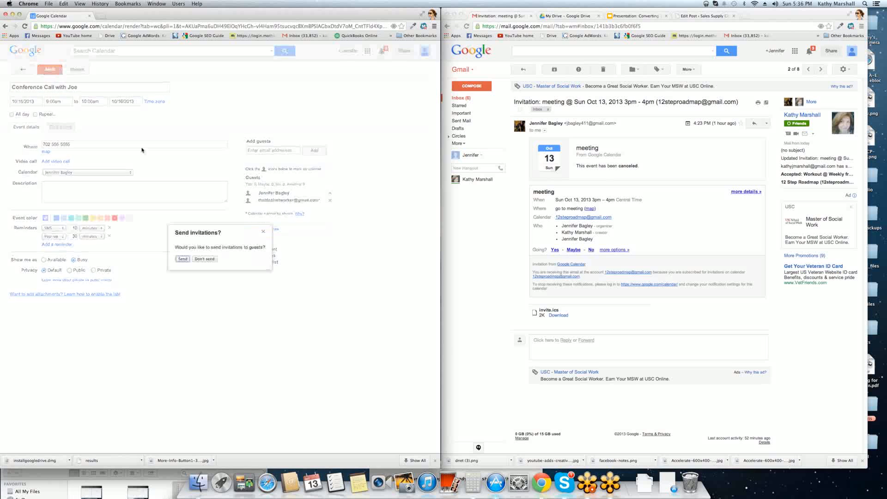
click(182, 261)
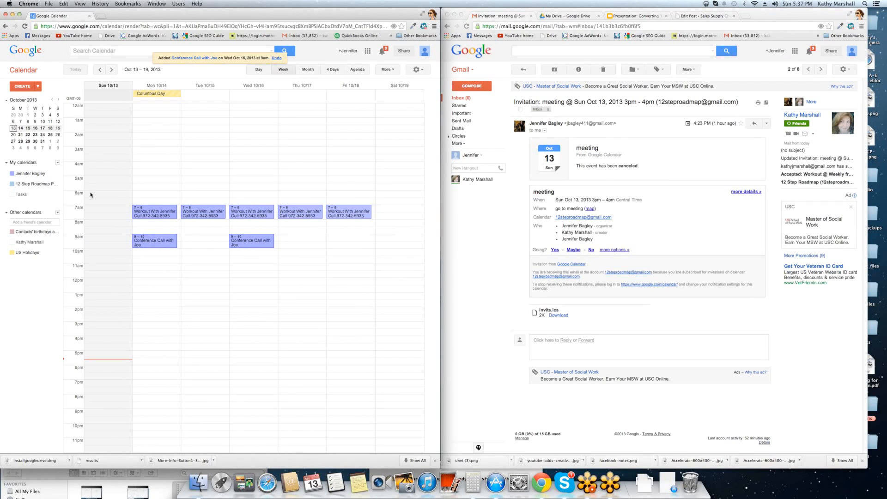
- Show the Tasks list and the colleague's calendar of green busy blocks in the week
click(22, 194)
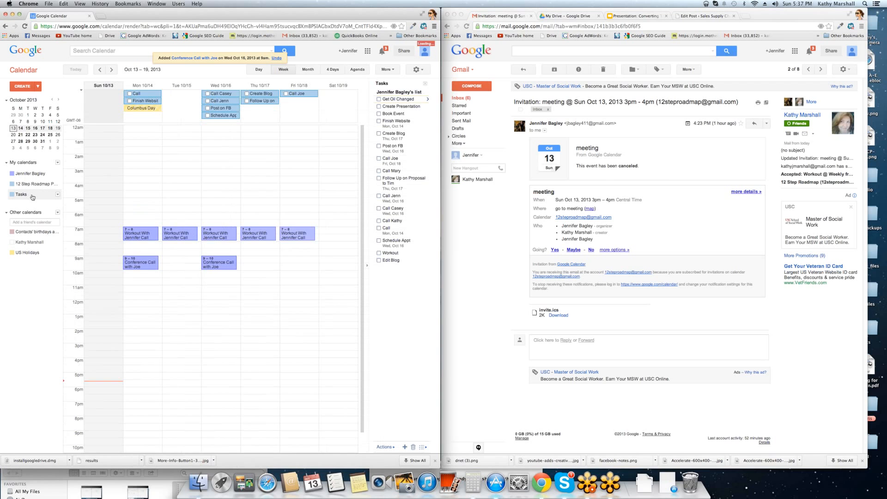
click(14, 242)
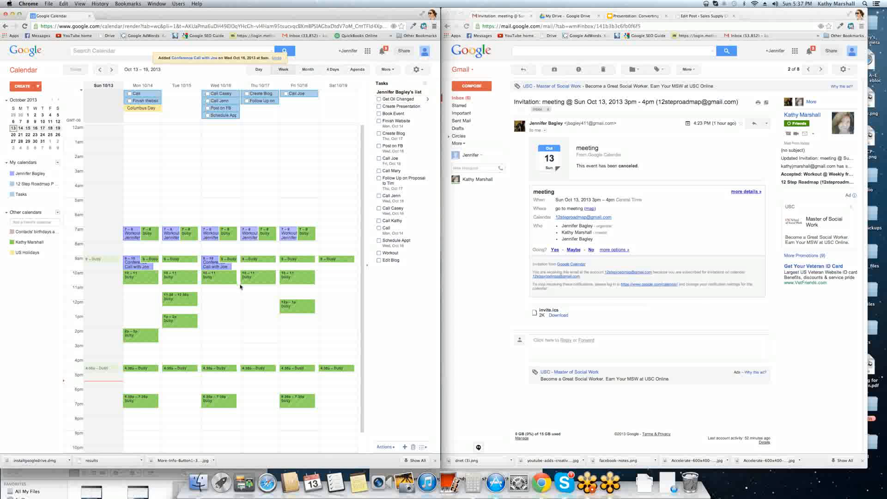
- Return to the Gmail inbox, check the cancelled meeting invitation's RSVP, then go back to Calendar
click(461, 98)
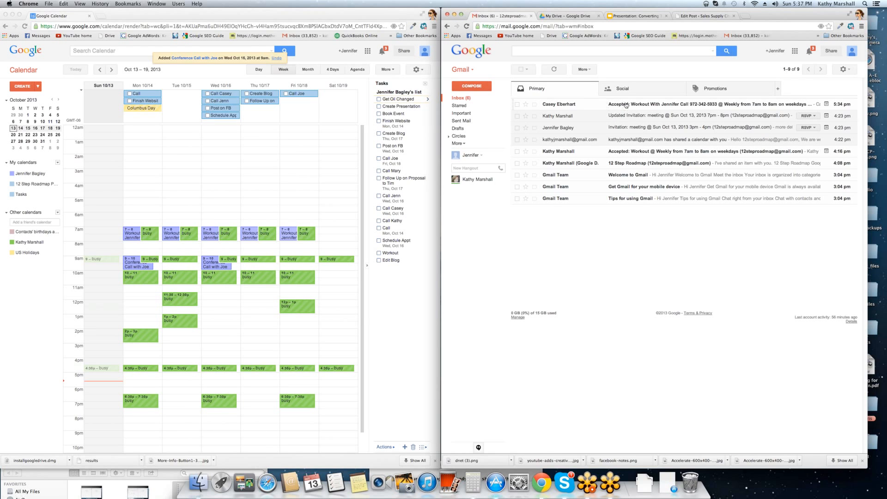
click(816, 117)
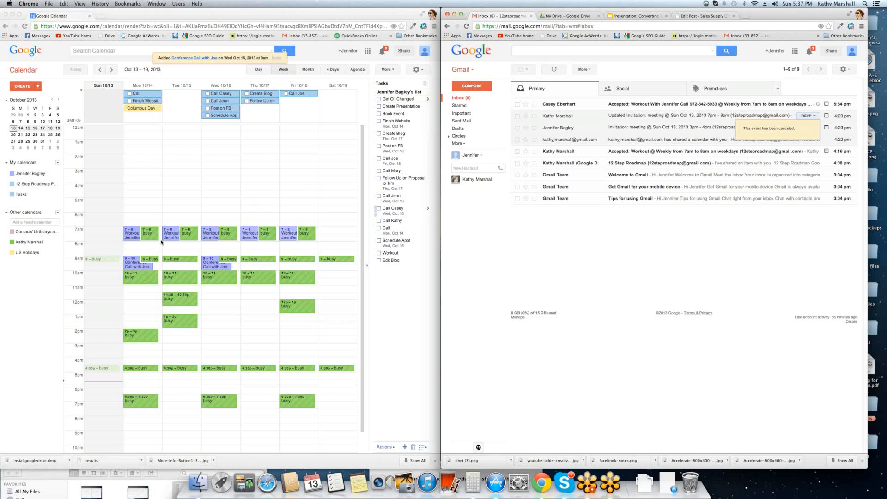
click(31, 176)
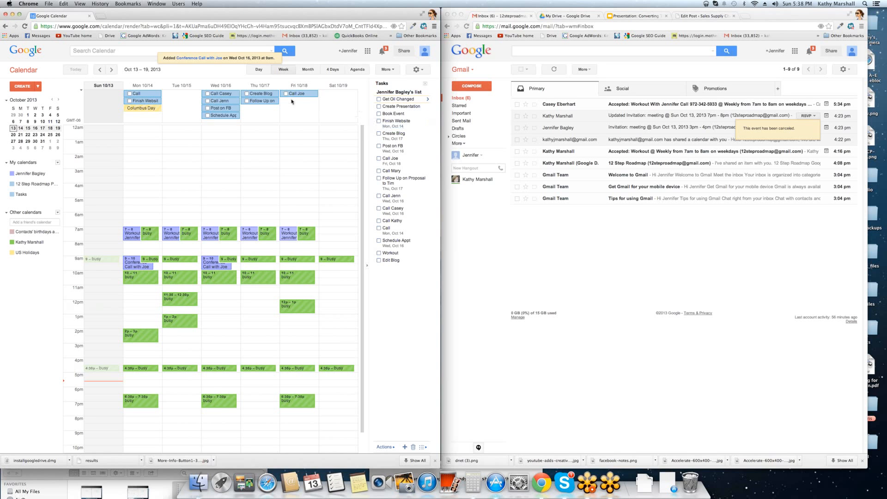
- Mark Wednesday's two call tasks, Post on FB, Schedule Appt and Create Blog as done
click(207, 93)
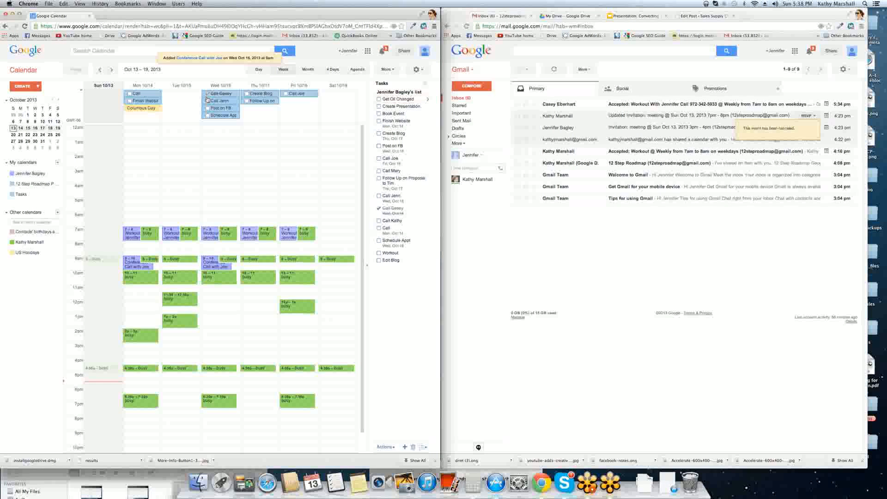
click(207, 101)
click(207, 108)
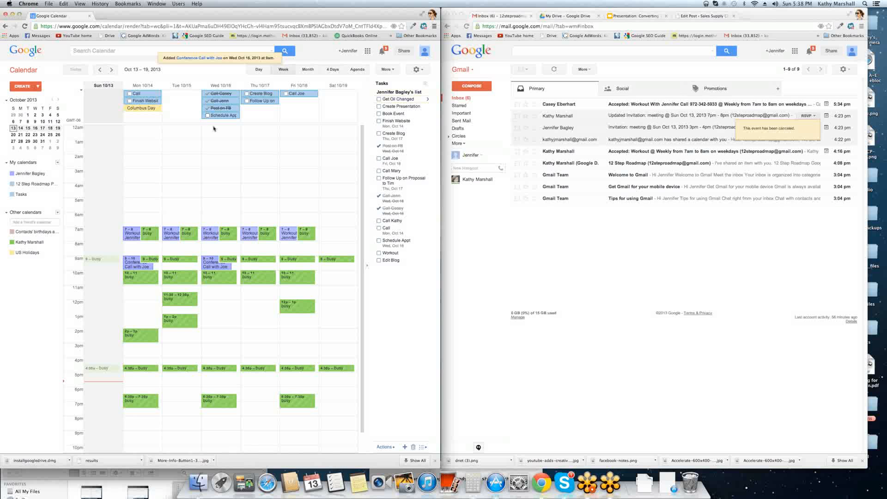
click(208, 115)
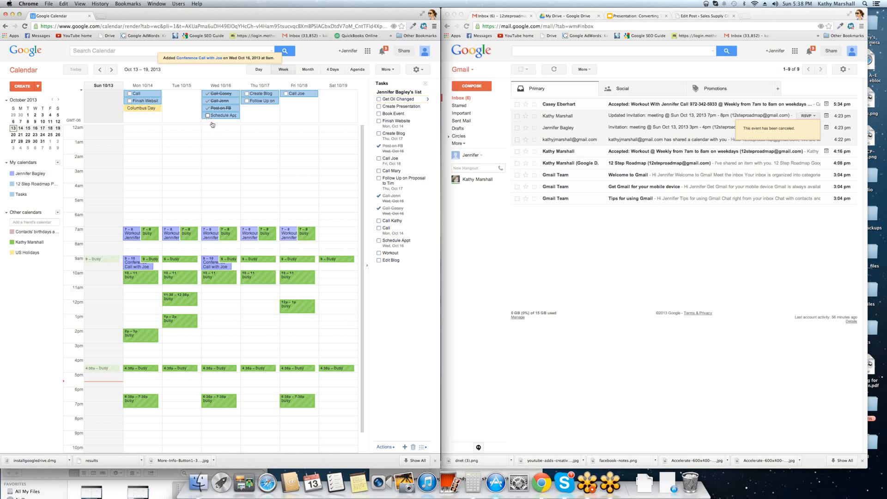
click(247, 94)
- Move the follow-up, Finish Website and Monday's Call tasks to Friday 10/18, and complete Friday's two call tasks
drag(253, 103, 295, 103)
drag(153, 102, 284, 107)
drag(139, 94, 283, 109)
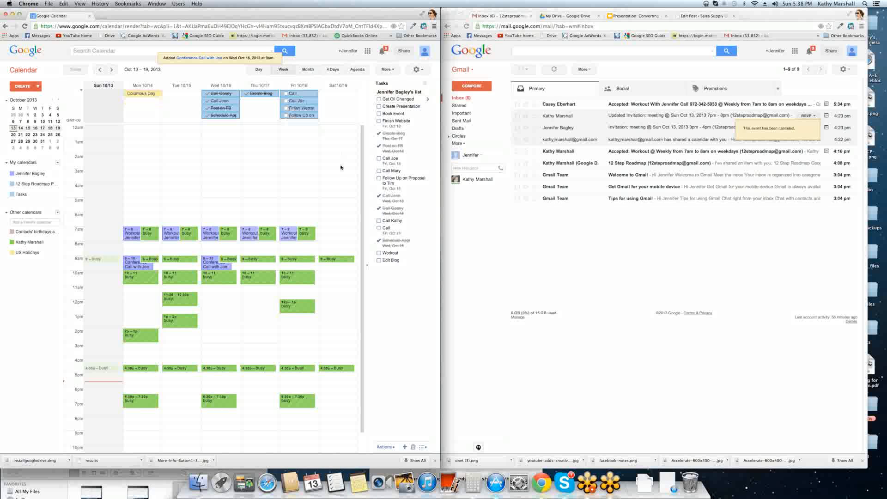
click(286, 94)
click(285, 101)
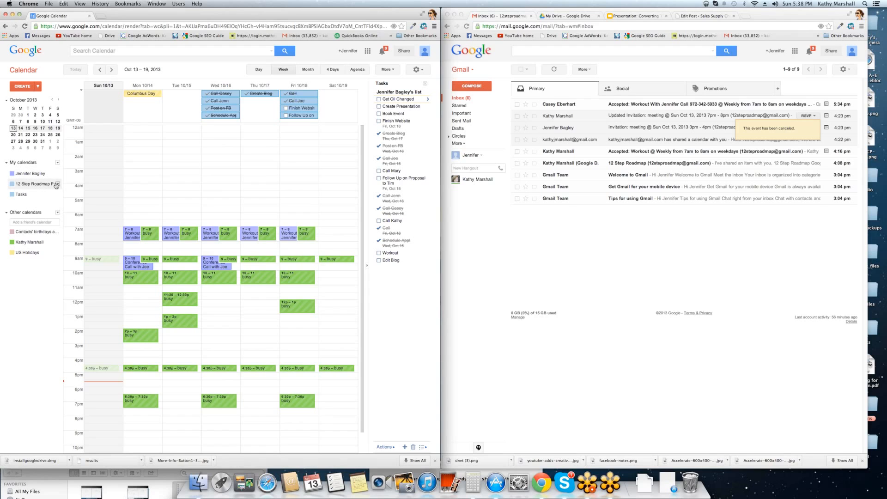
- Color the 12 Step Roadmap calendar pink and copy Monday's Conference Call with Joe onto it
click(58, 184)
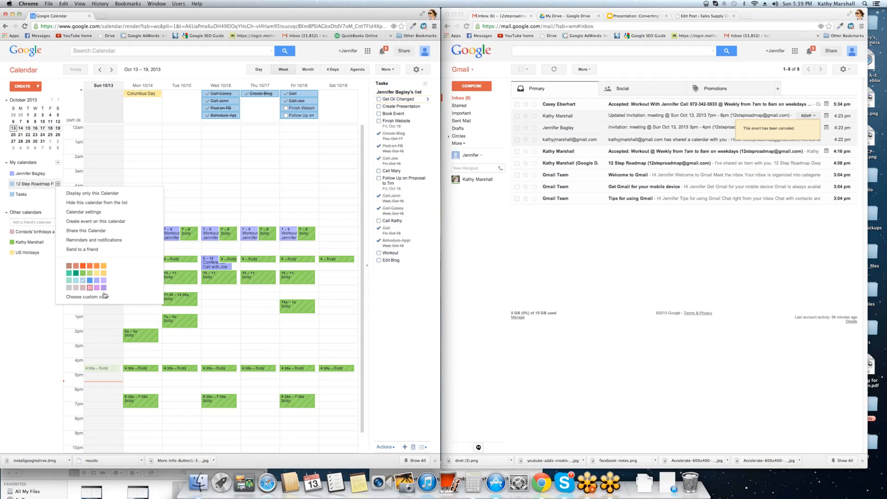
click(89, 288)
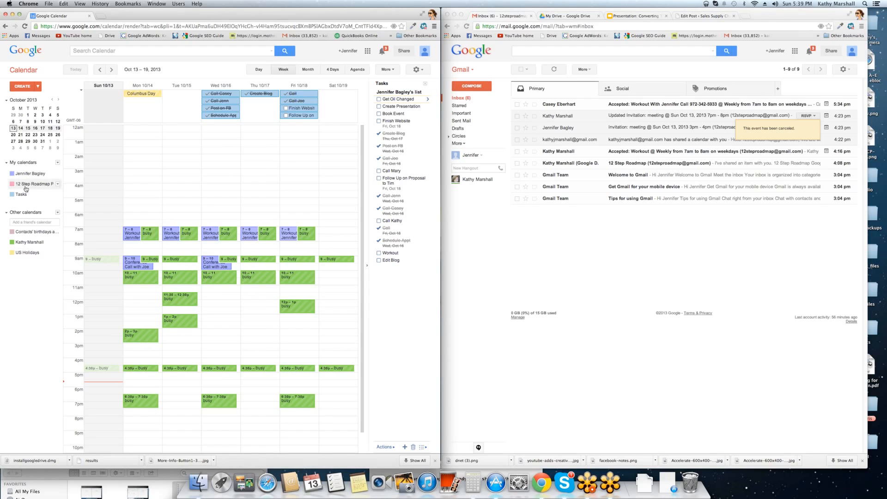
double_click(134, 265)
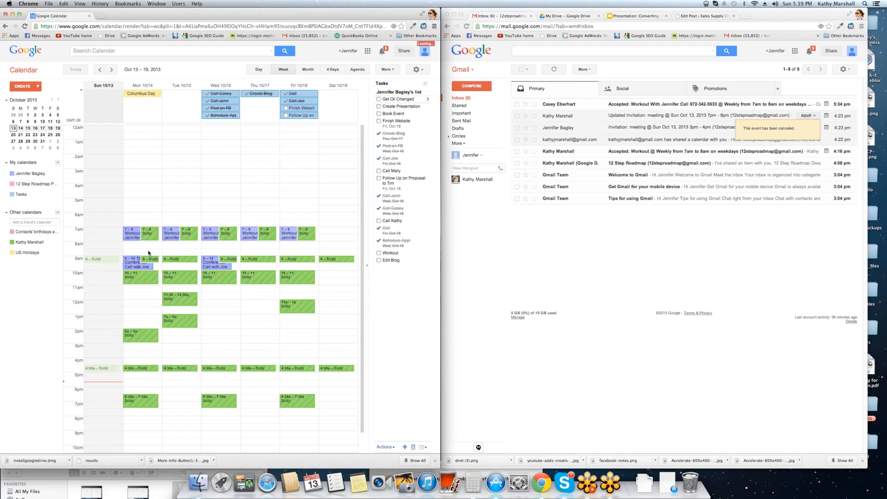
click(135, 69)
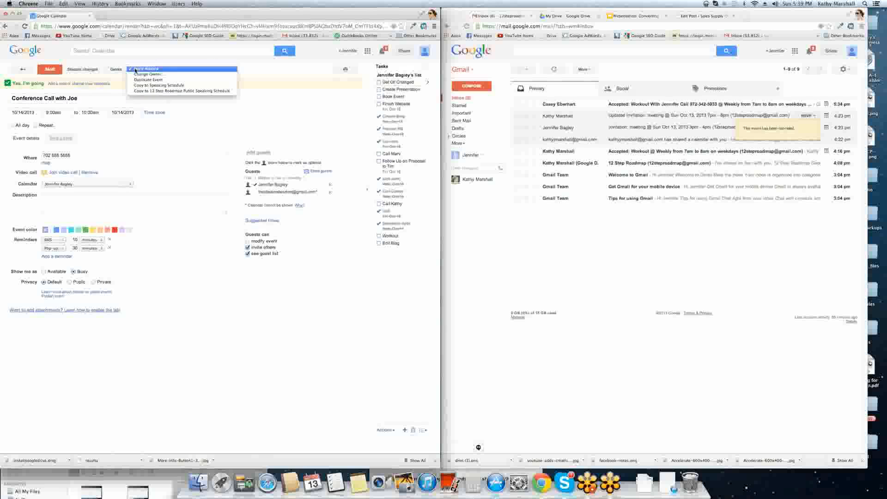
click(153, 91)
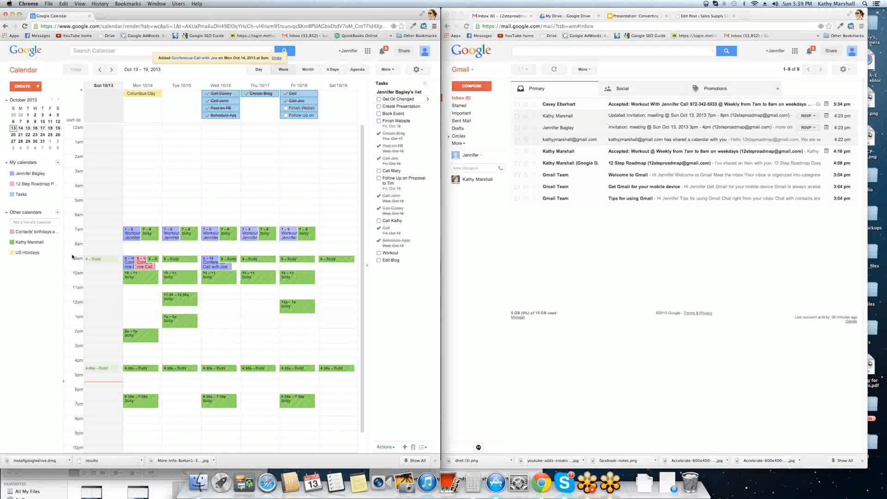
click(57, 184)
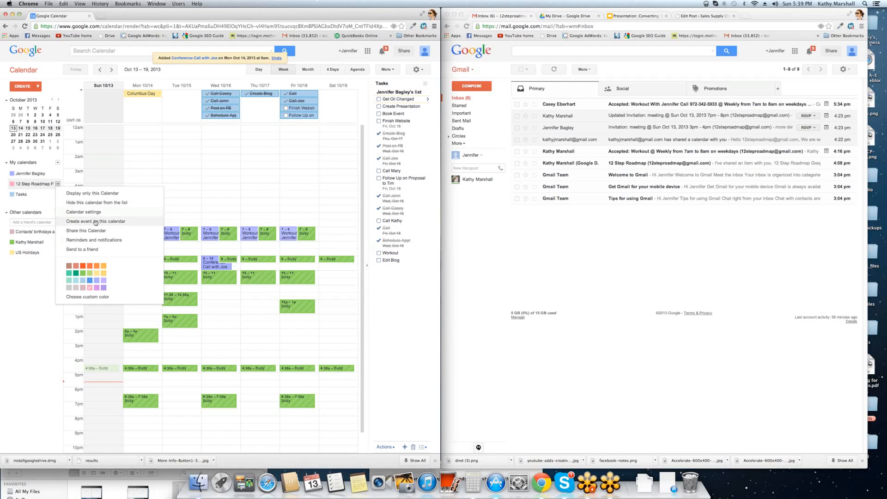
- Keep the 12 Step Roadmap calendar's sharing permission at 'See all event details' and view its details
click(93, 230)
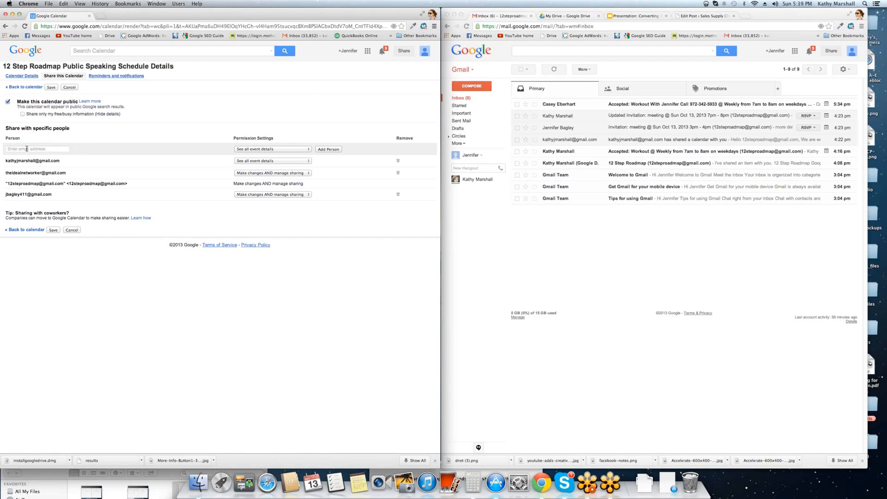
drag(400, 209, 7, 125)
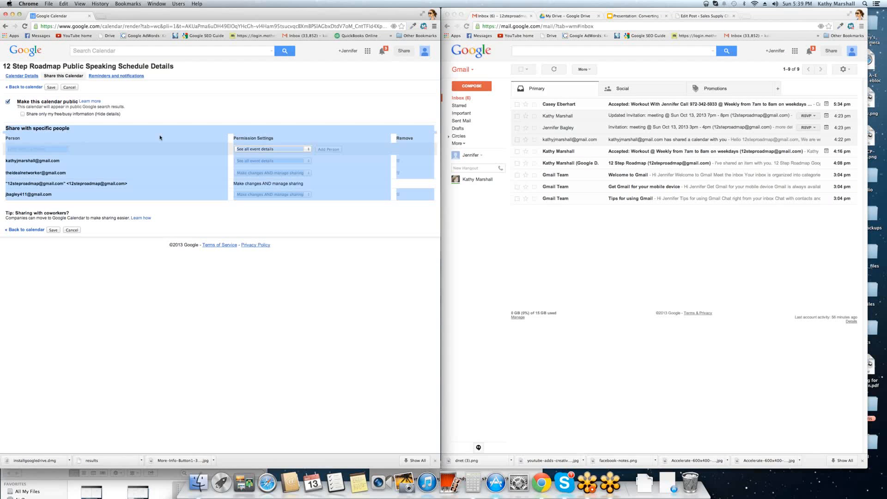
click(270, 151)
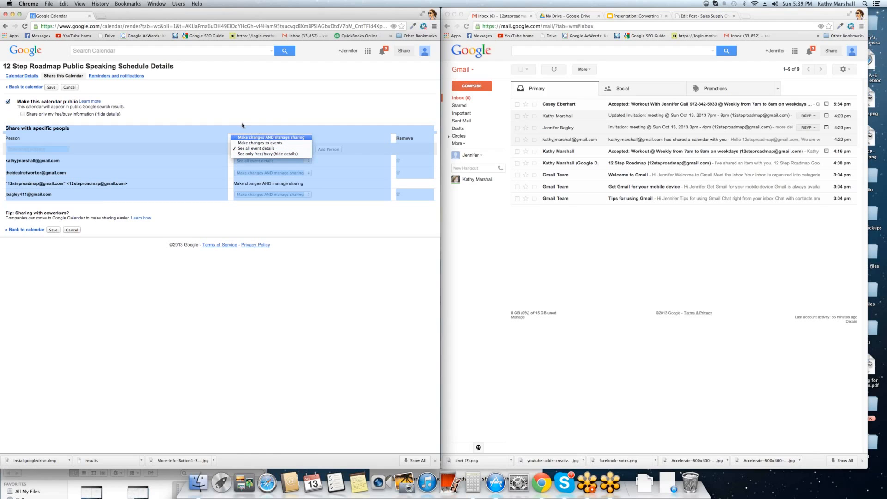
click(24, 78)
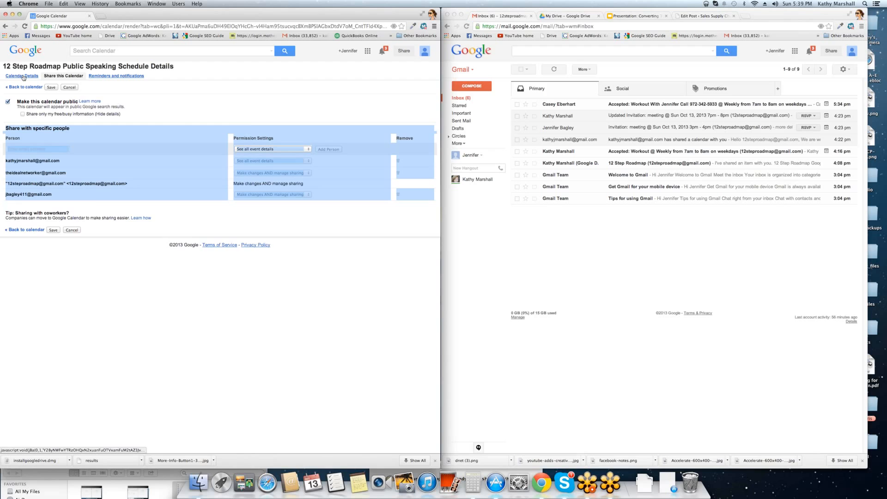
click(24, 77)
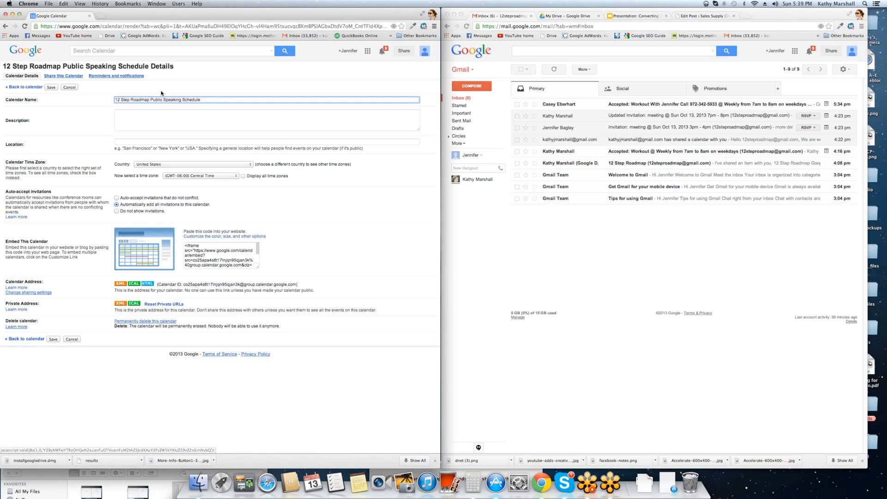
- Keep the calendar's time zone as Central Time with all time zones displayed
drag(213, 100, 131, 95)
click(134, 117)
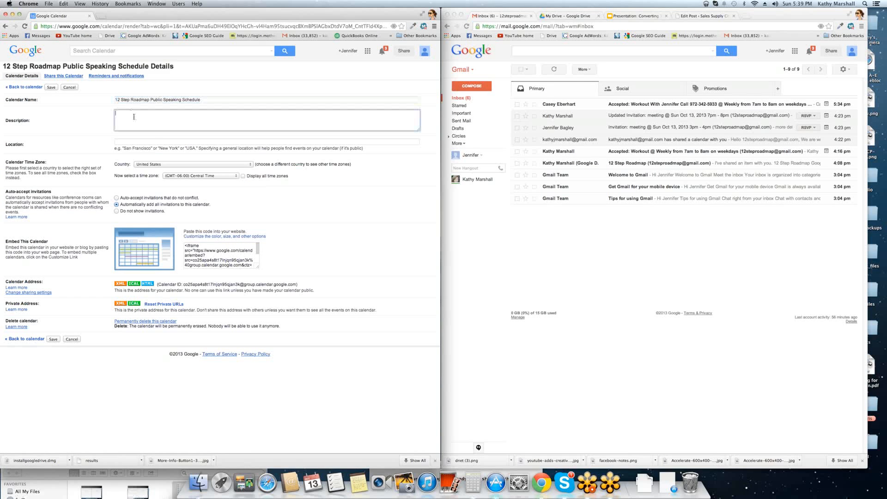
click(155, 143)
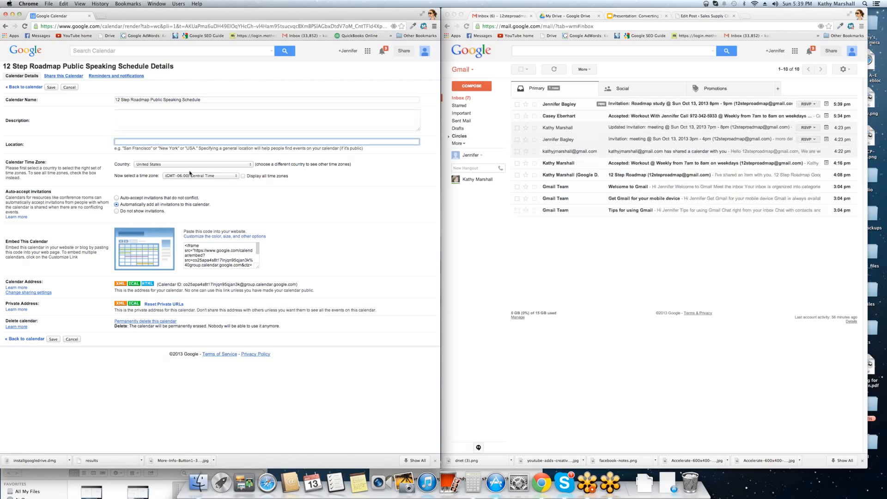
click(216, 176)
click(239, 176)
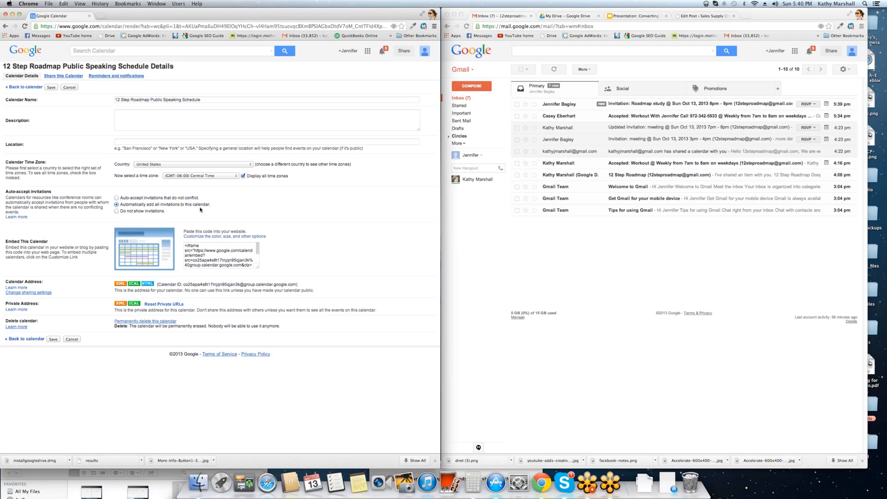
- Copy the calendar's iframe embed code for use in WordPress
click(214, 252)
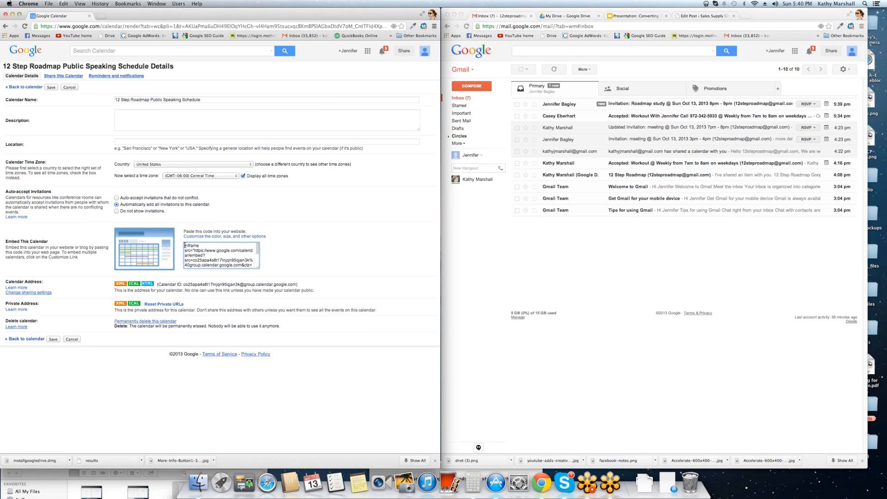
drag(185, 245, 235, 318)
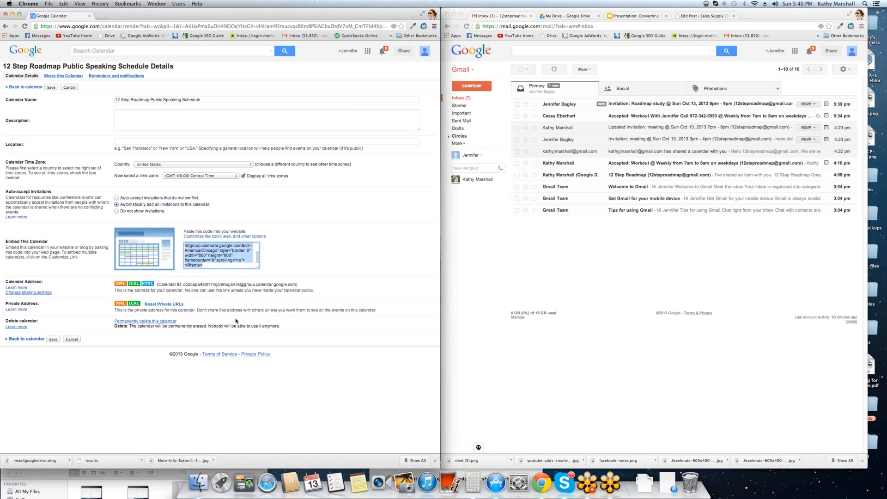
click(705, 15)
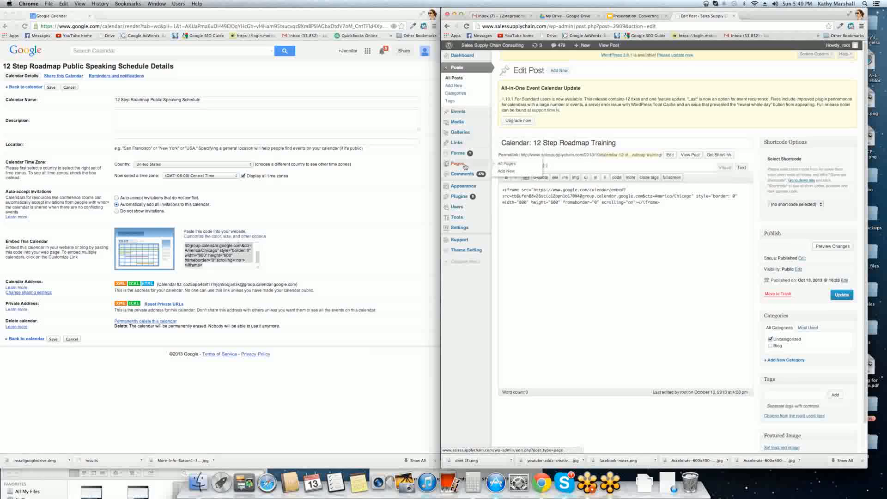
- Create a WordPress page titled 'Calendar' containing the pasted iframe embed and publish it
click(508, 172)
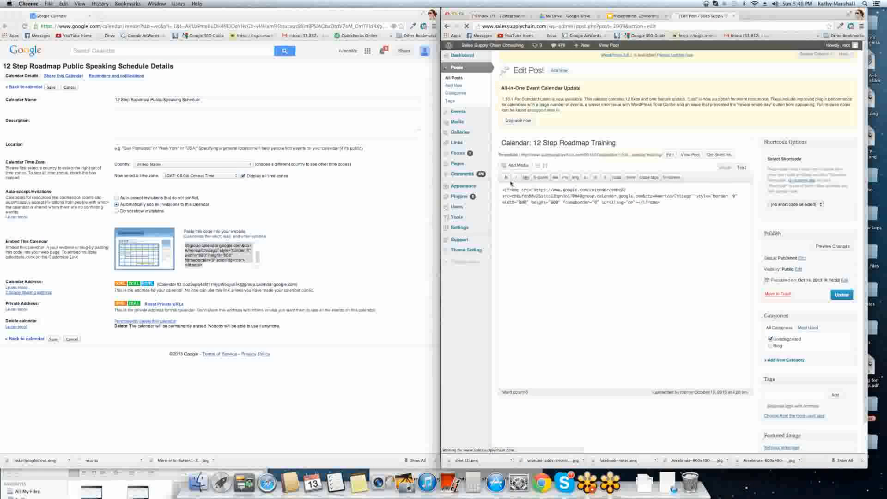
click(518, 144)
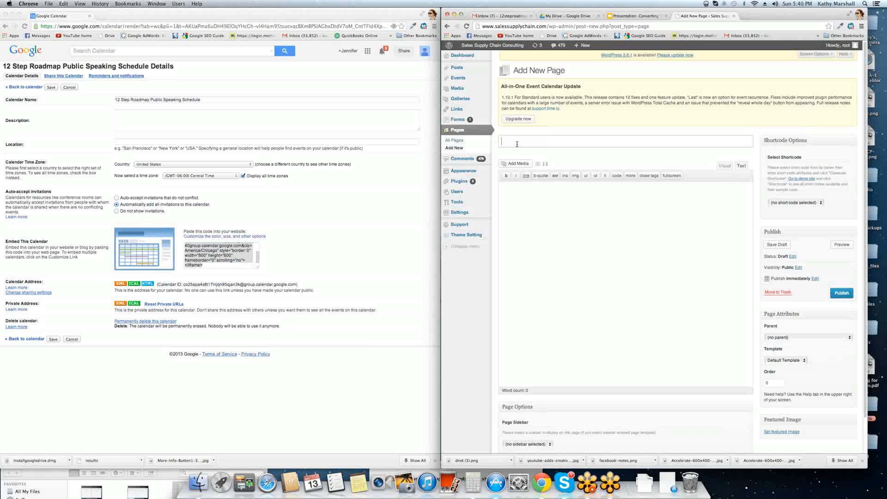
text(Calendar)
click(553, 181)
key(super+v)
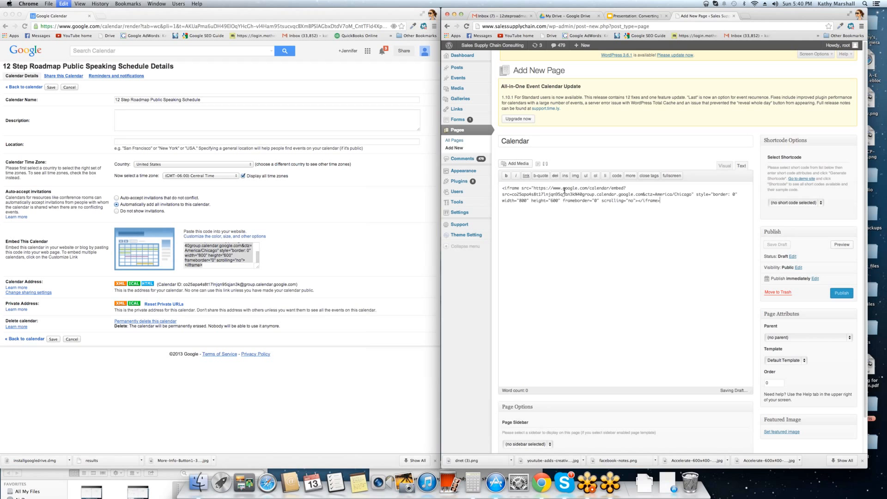
click(776, 245)
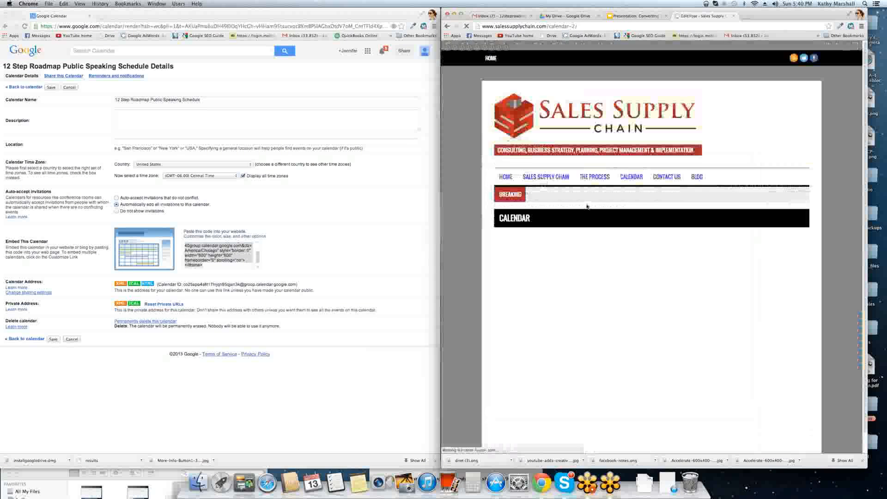
- Scroll the live Calendar page to view the embedded October 2013 schedule, then return to calendar settings
scroll(536, 277, down, 2)
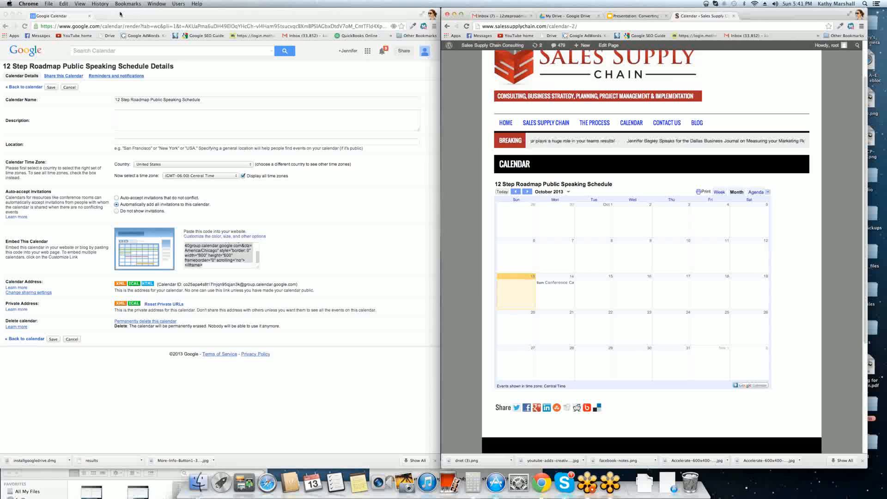
click(77, 78)
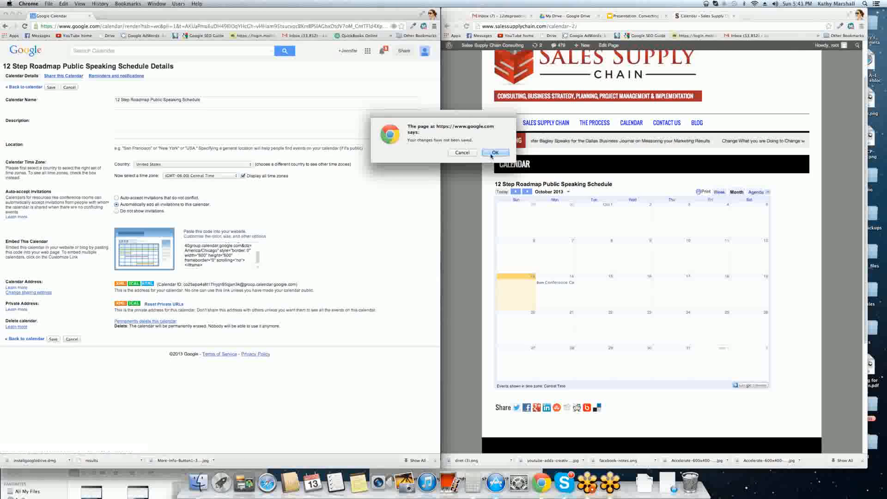
- Discard unsaved changes and give the 12 Step Roadmap calendar a default 10-minute pop-up reminder
click(494, 152)
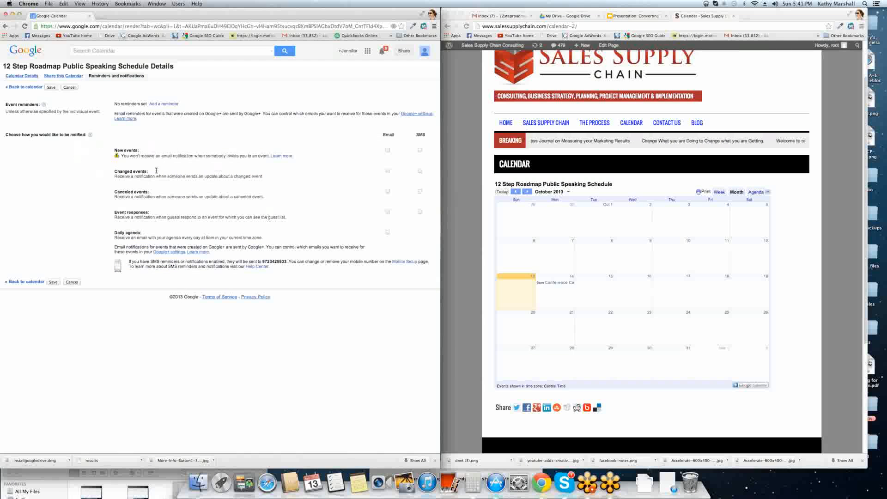
triple_click(129, 154)
drag(129, 157, 132, 189)
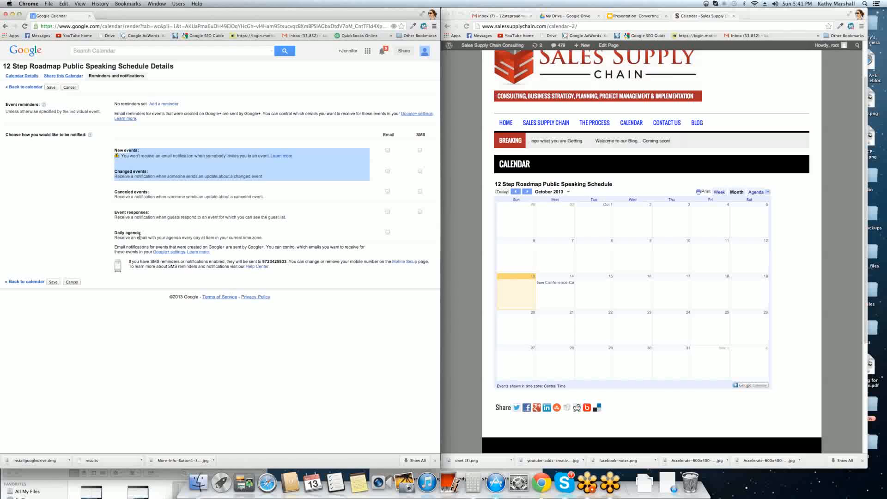
click(164, 104)
click(175, 105)
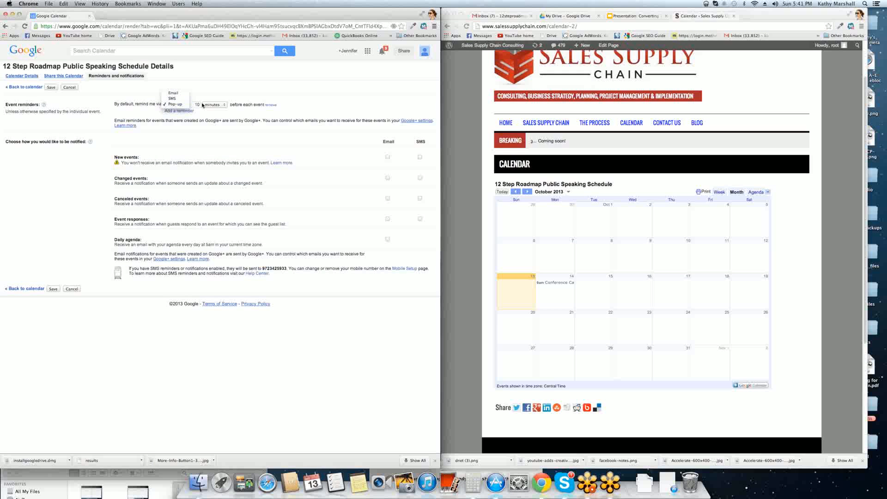
click(218, 106)
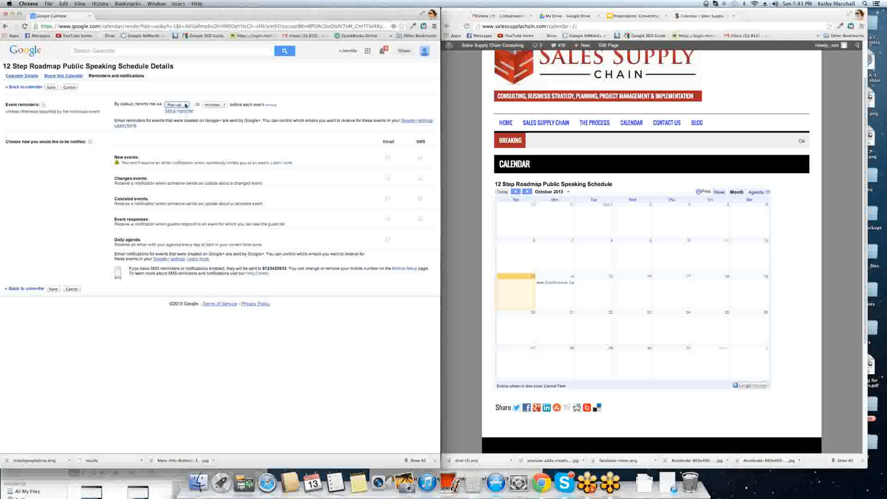
click(54, 289)
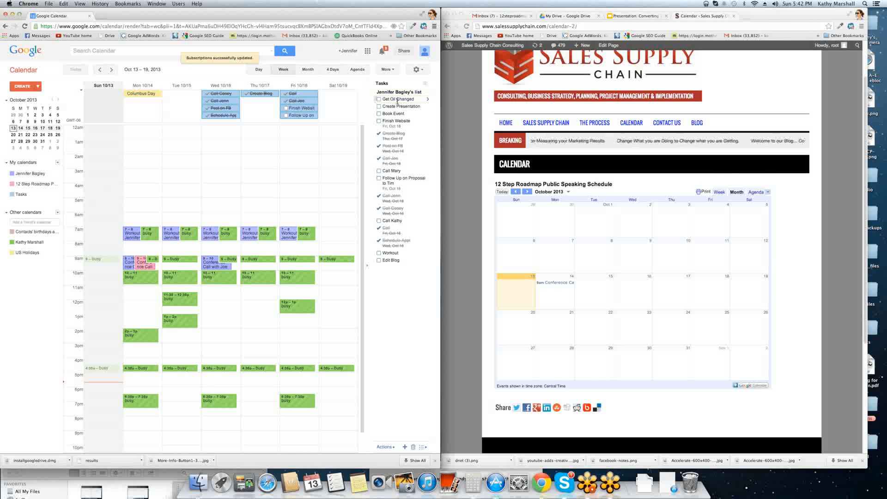
- Drag the Follow Up on Proposal to Tim task from Friday to Saturday 10/19, then switch to the Google Slides window
drag(296, 119, 326, 107)
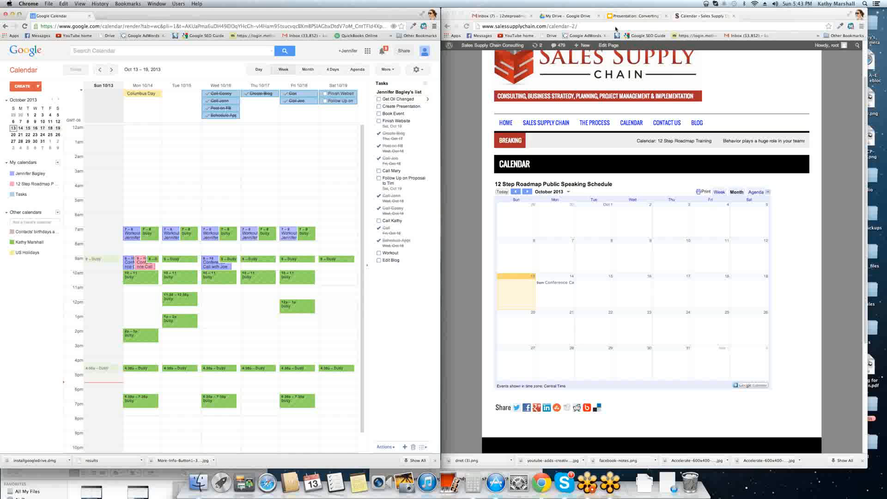
click(635, 17)
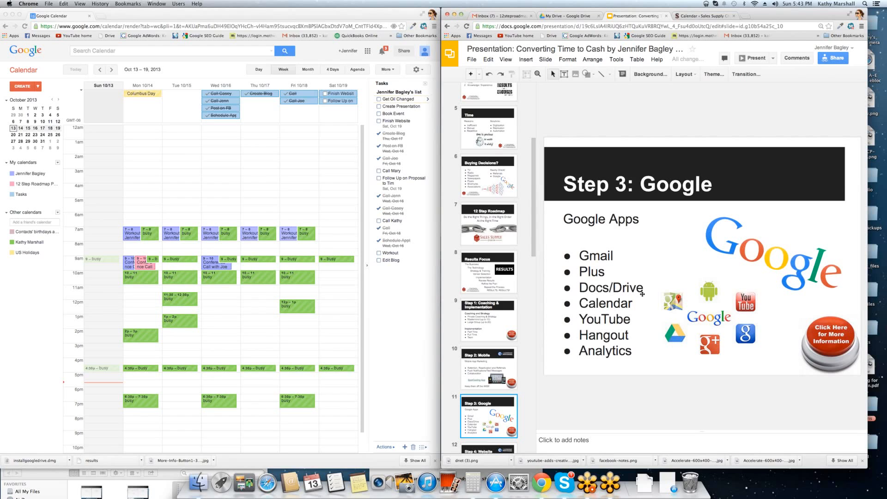
- Scroll the filmstrip down and display closing slide 23, 'Stay connected with us!'
scroll(509, 276, down, 3)
scroll(509, 277, down, 10)
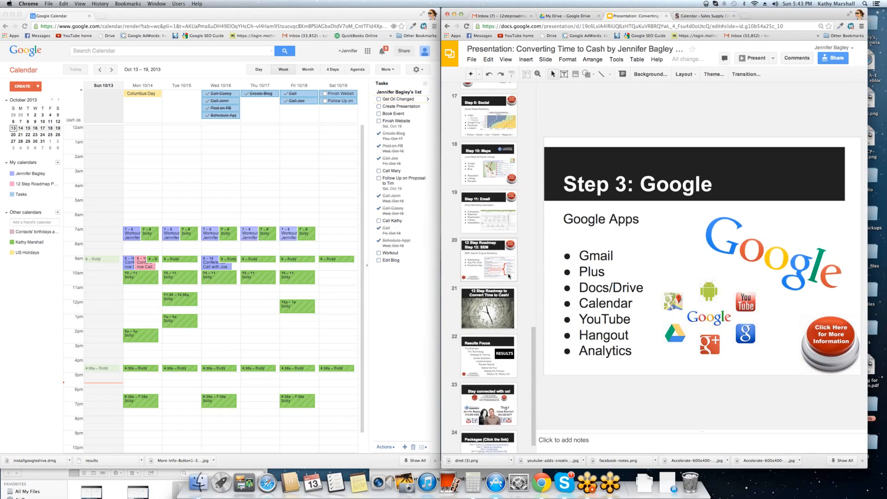
click(489, 380)
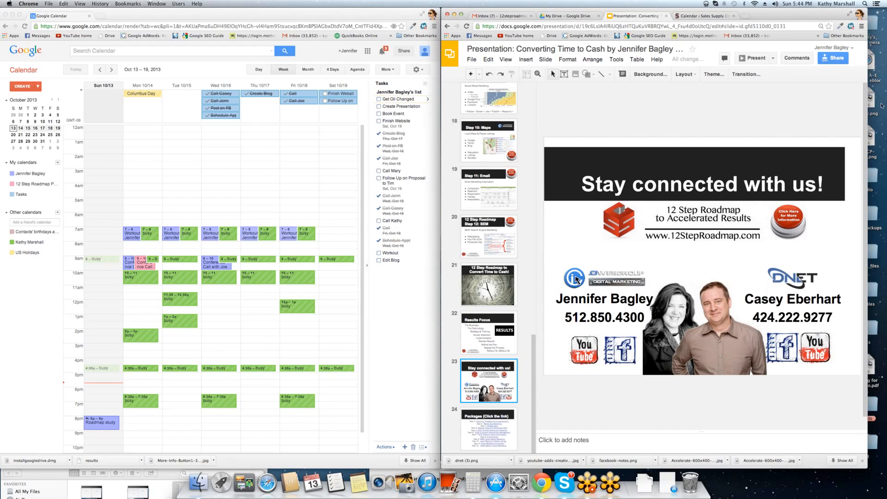
click(883, 26)
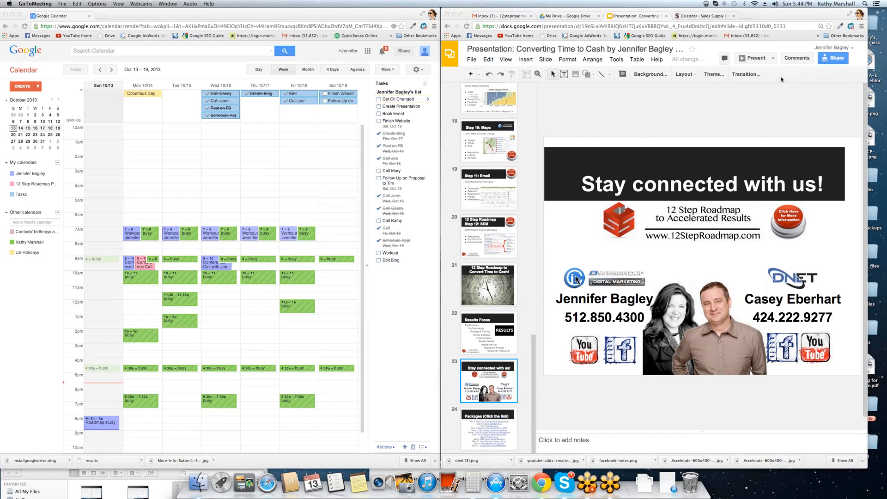